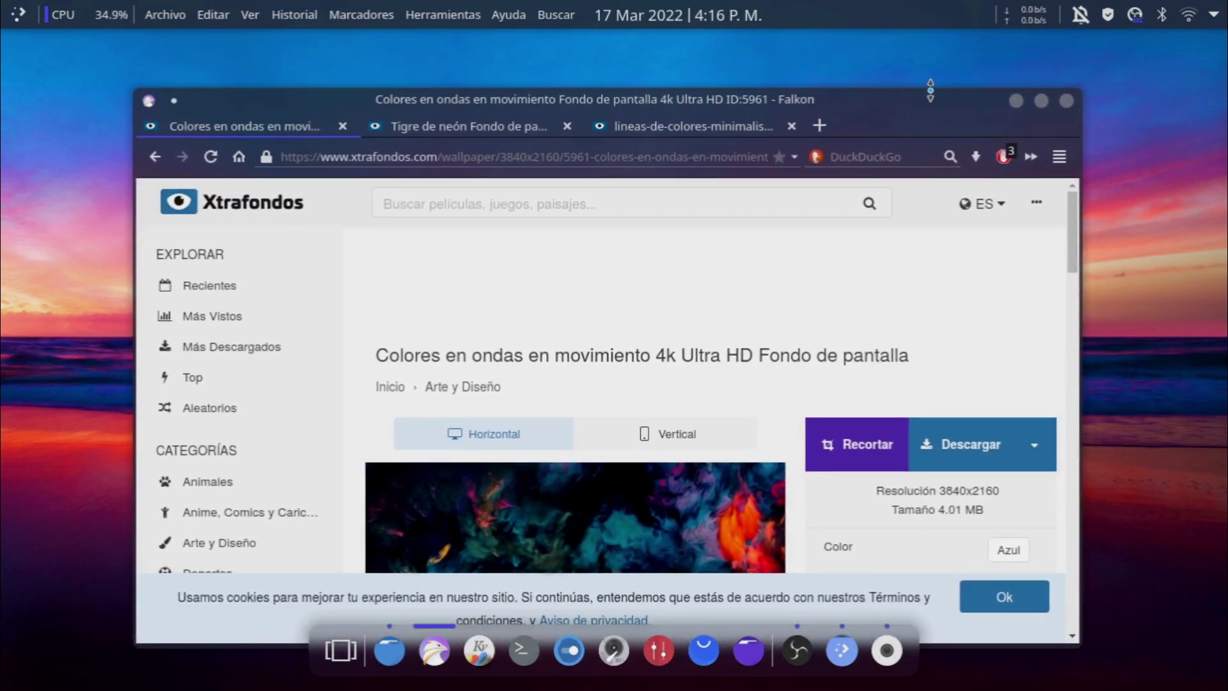
Search the web for "youtube" in a new browser tab.
{"action": "left_click", "coordinate": [971, 65]}
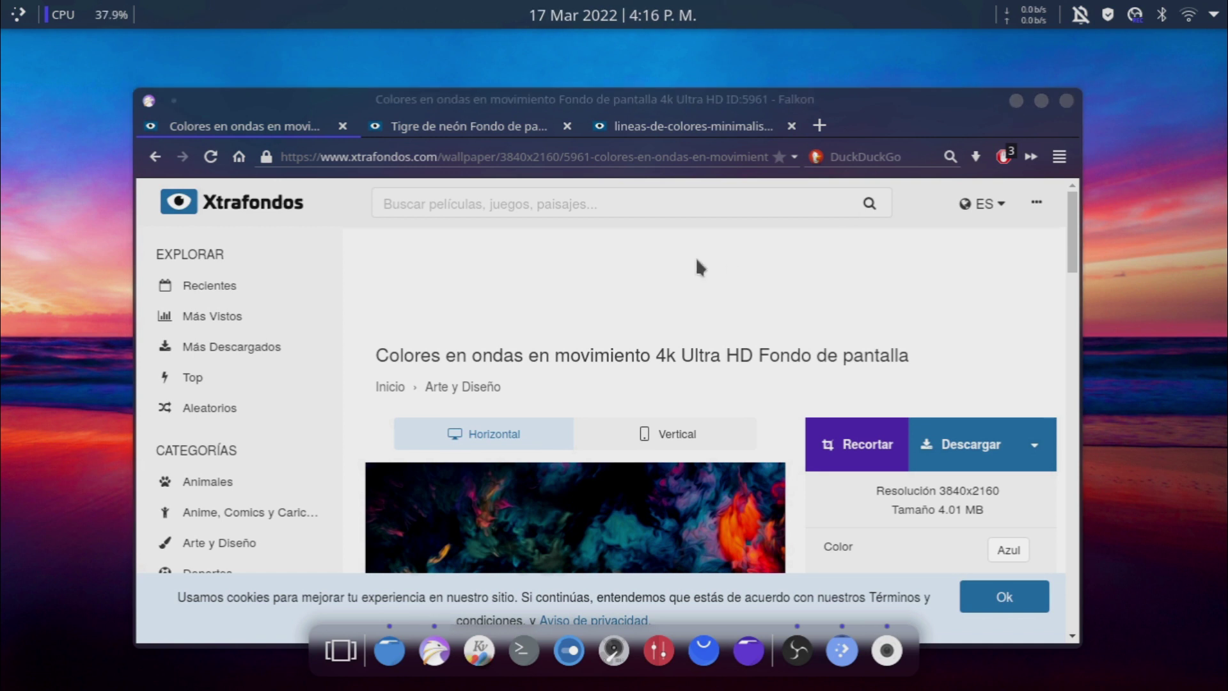
{"action": "scroll", "coordinate": [703, 288], "scroll_direction": "down", "scroll_amount": 5}
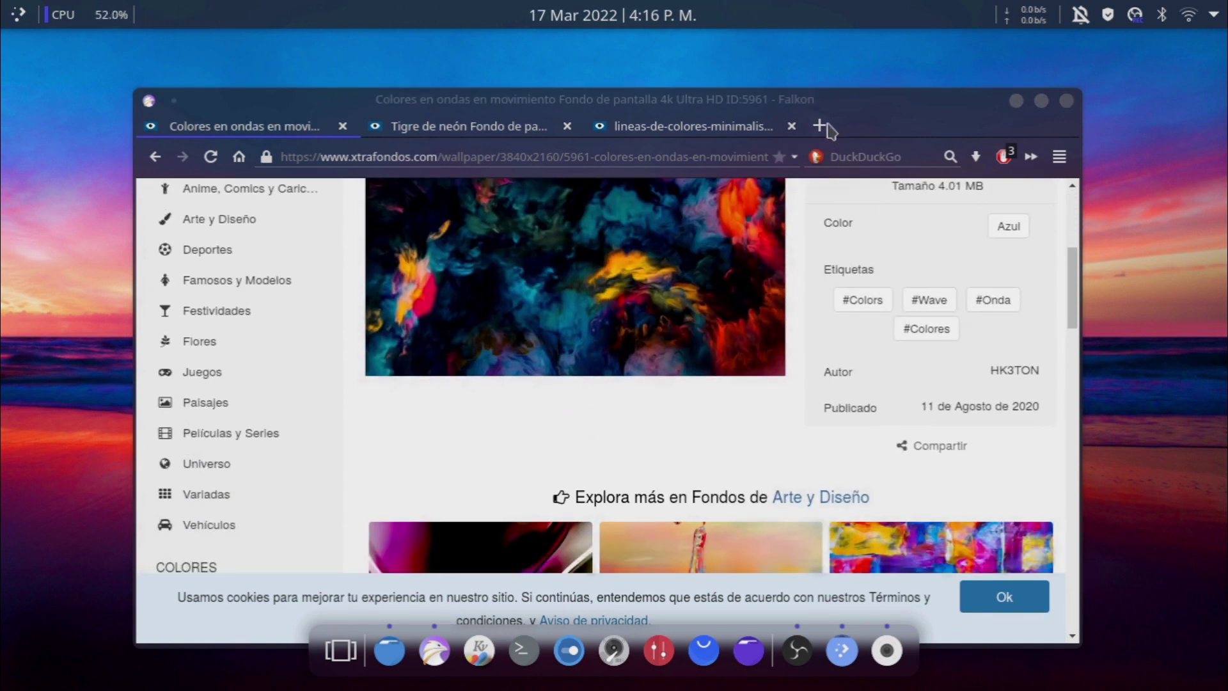
{"action": "left_click", "coordinate": [822, 126]}
{"action": "type", "text": "yout"}
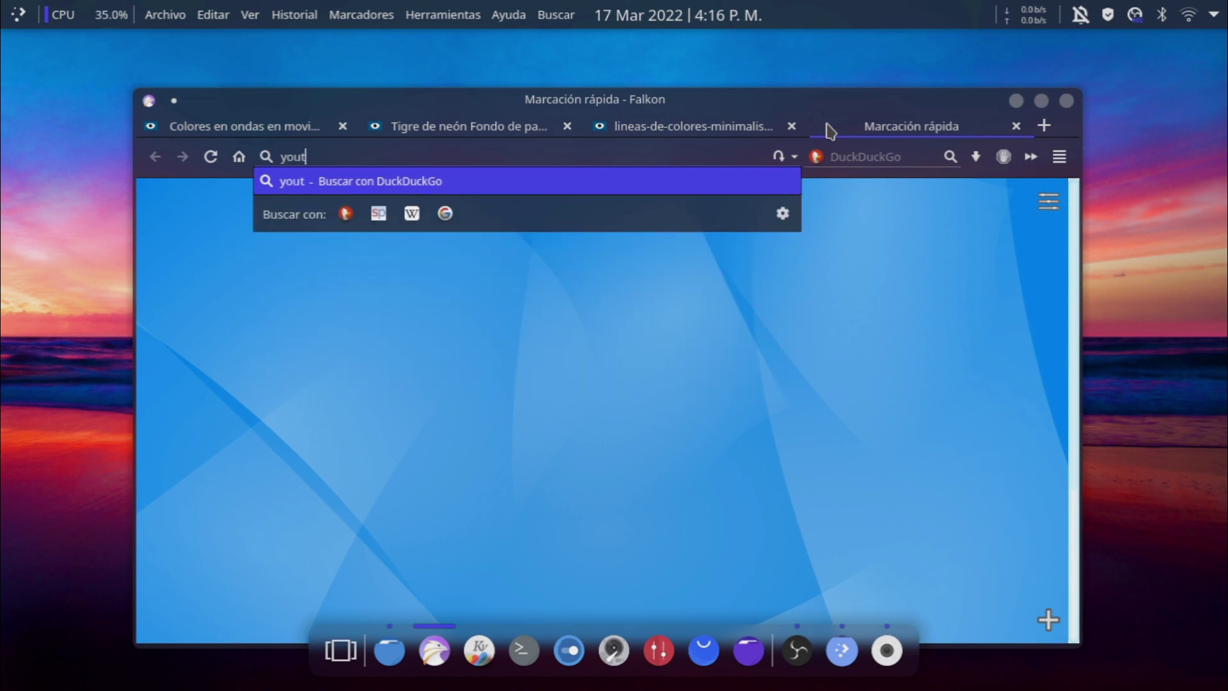
{"action": "type", "text": "ube"}
{"action": "key", "text": "Return"}
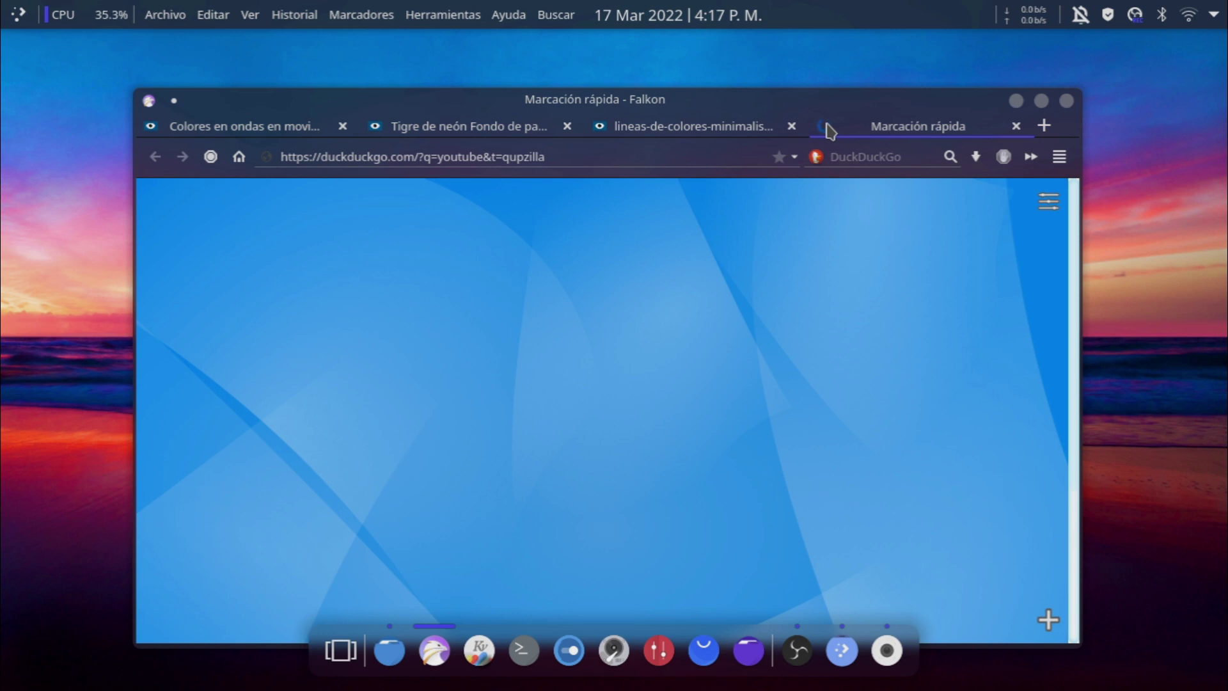
Switch to the Add/Remove Software app, examine the available packages and the LibreOffice Writer details, and minimize the window.
{"action": "left_click", "coordinate": [697, 626]}
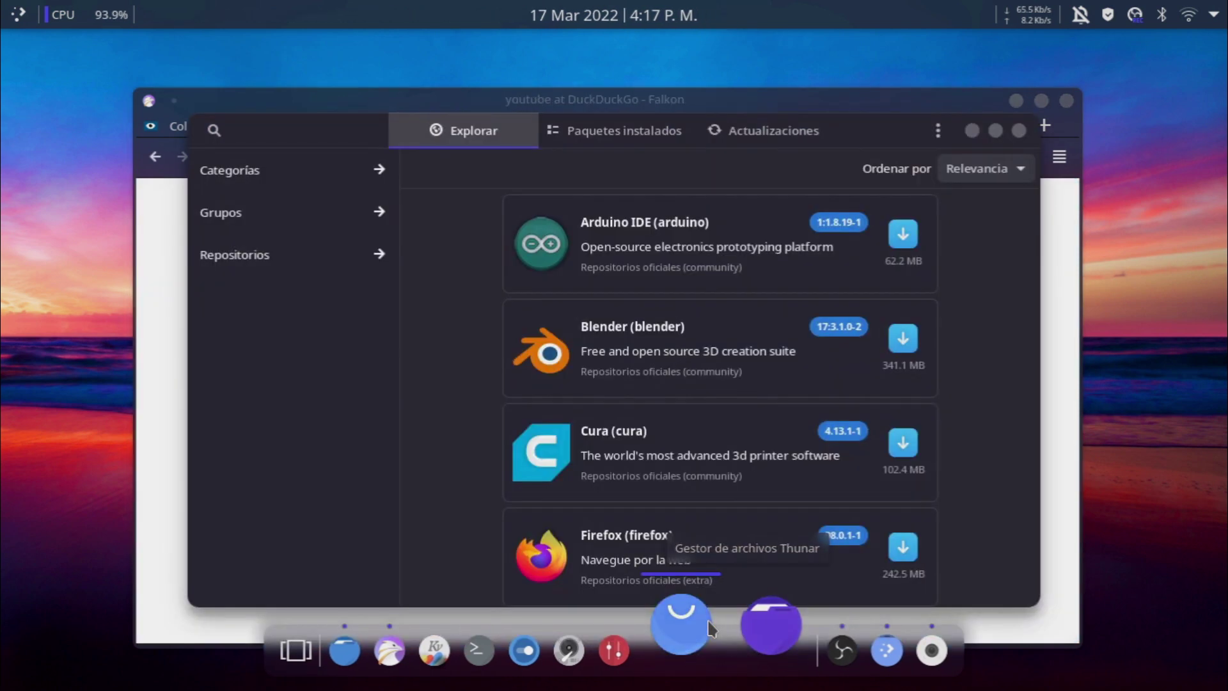
{"action": "mouse_move", "coordinate": [701, 624]}
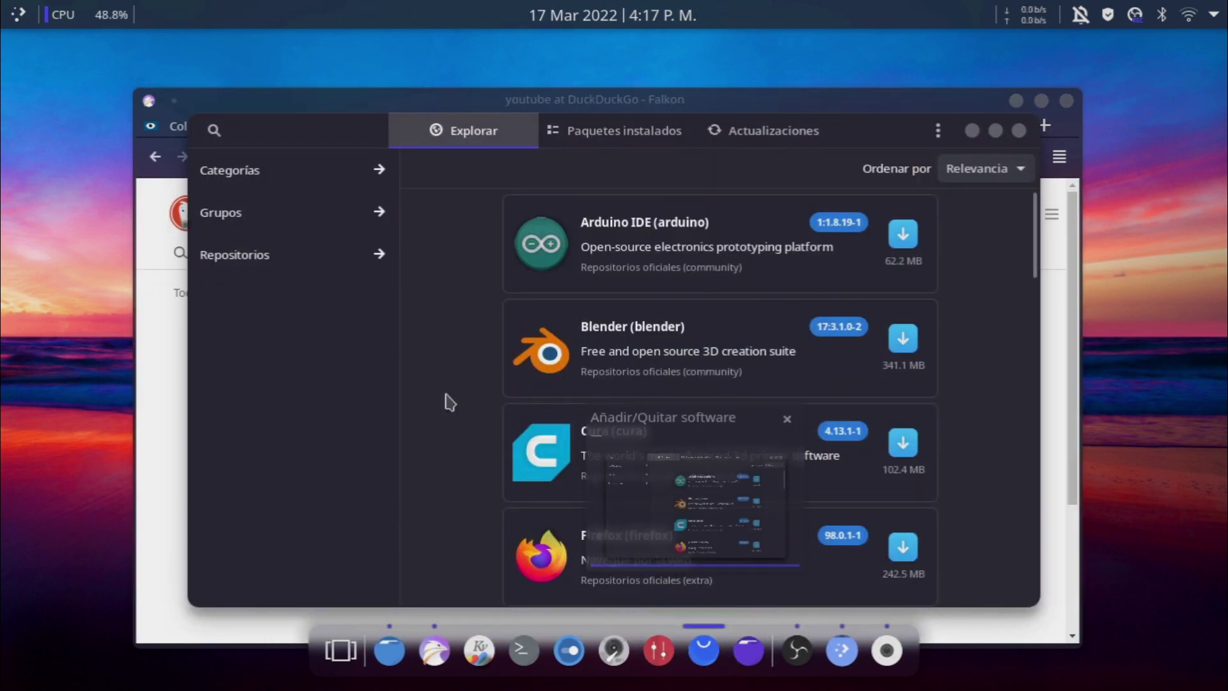
{"action": "scroll", "coordinate": [622, 454], "scroll_direction": "down", "scroll_amount": 5}
{"action": "scroll", "coordinate": [621, 451], "scroll_direction": "down", "scroll_amount": 3}
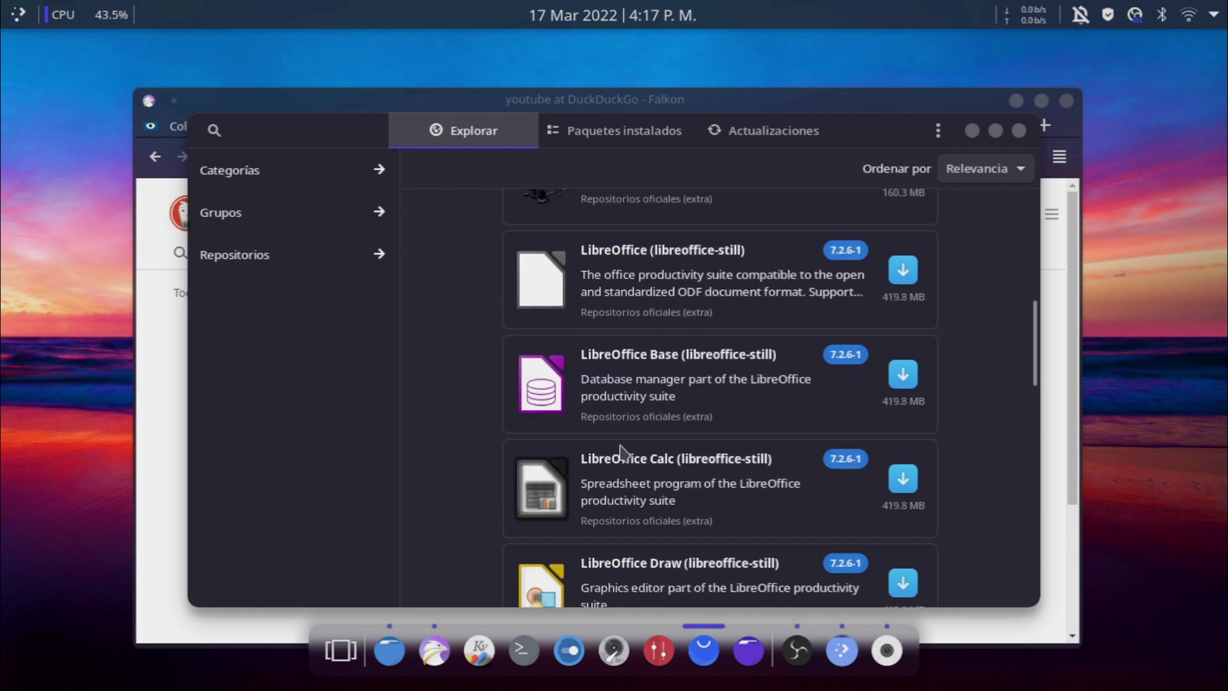
{"action": "scroll", "coordinate": [602, 497], "scroll_direction": "down", "scroll_amount": 7}
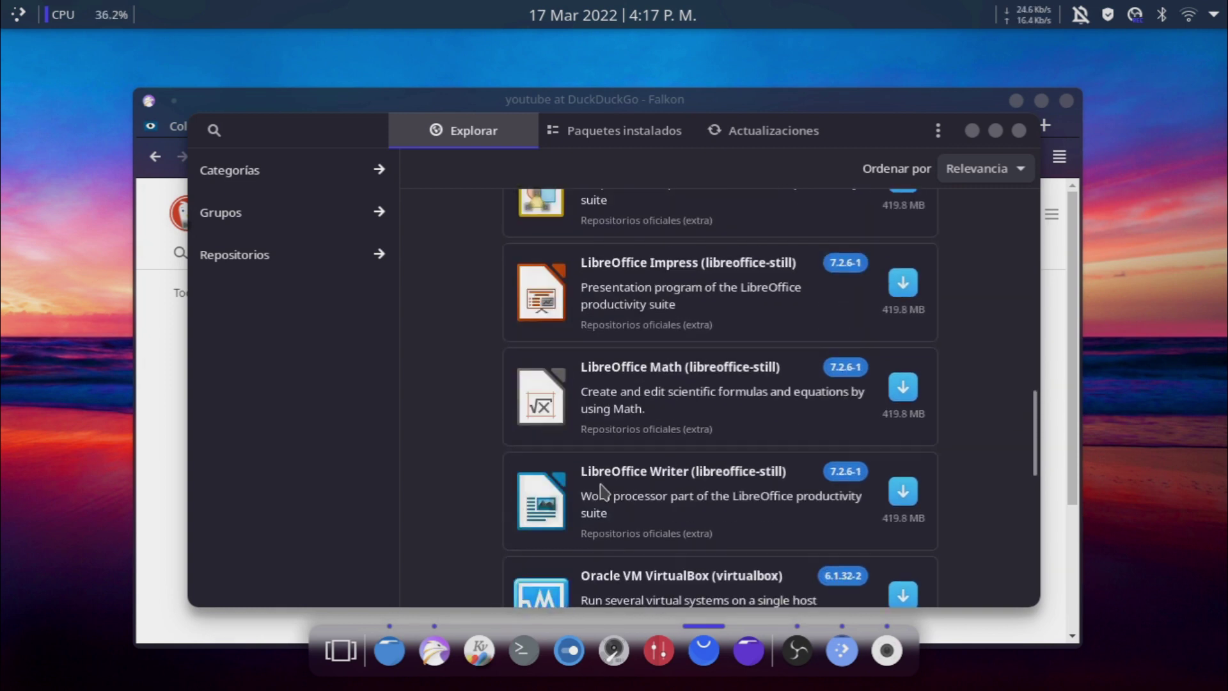
{"action": "left_click", "coordinate": [548, 514]}
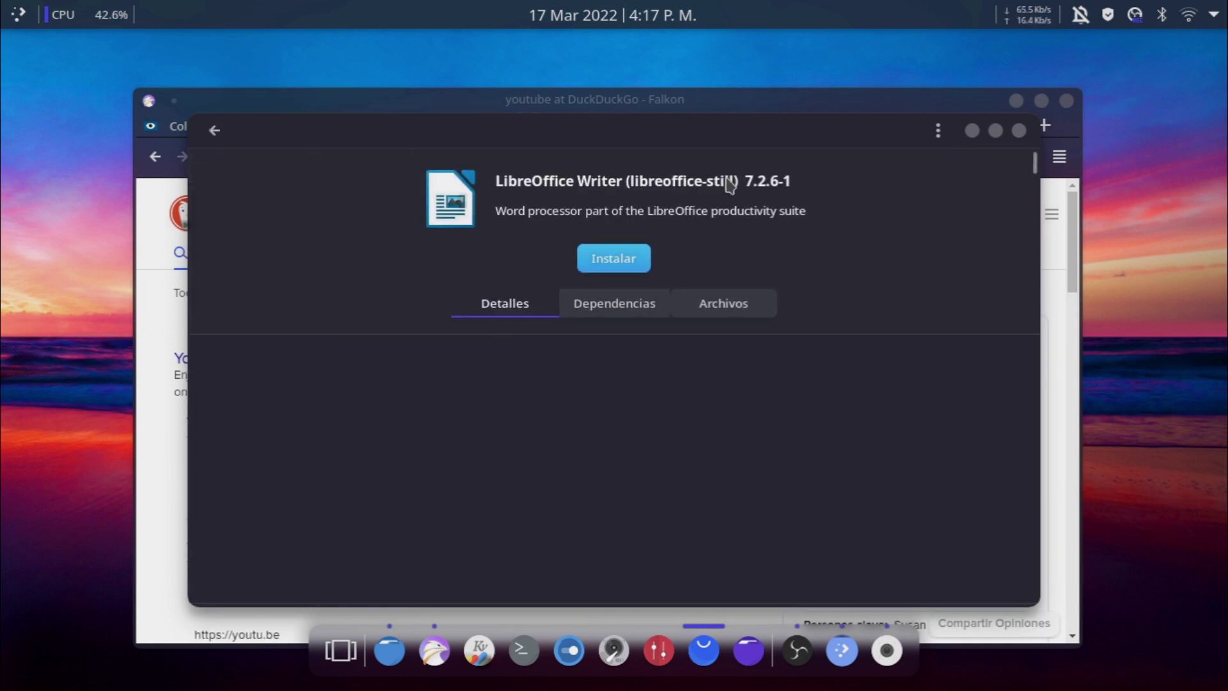
{"action": "left_click", "coordinate": [211, 131]}
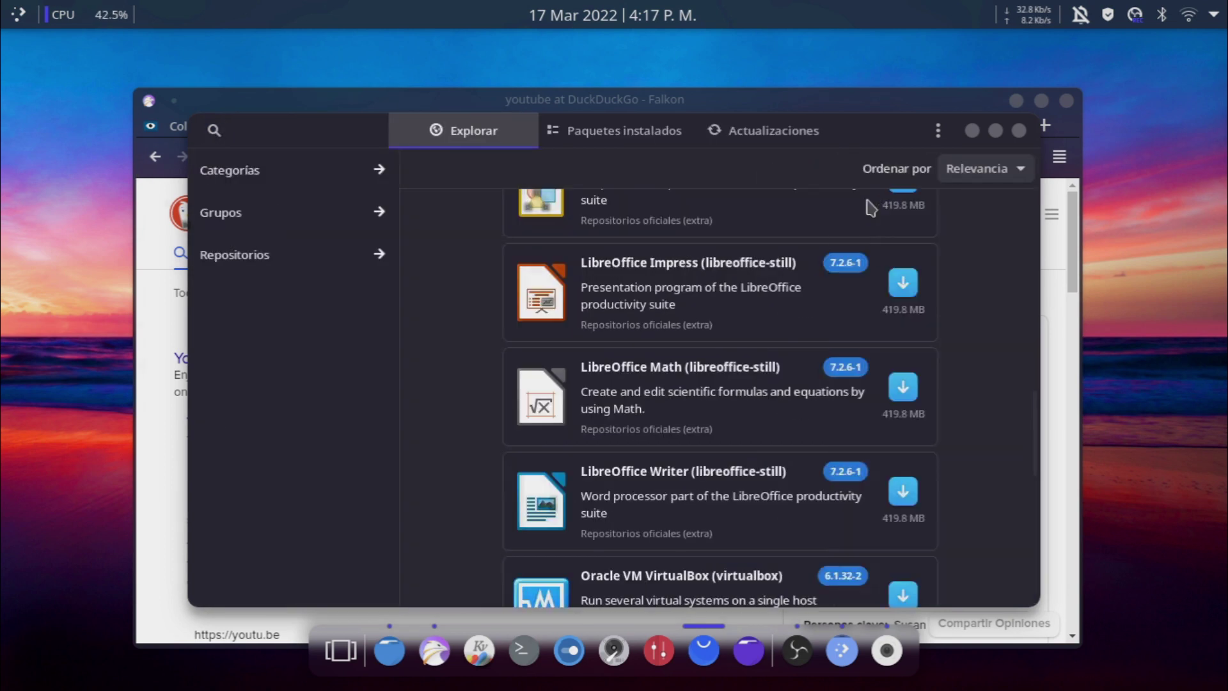
{"action": "left_click", "coordinate": [972, 131]}
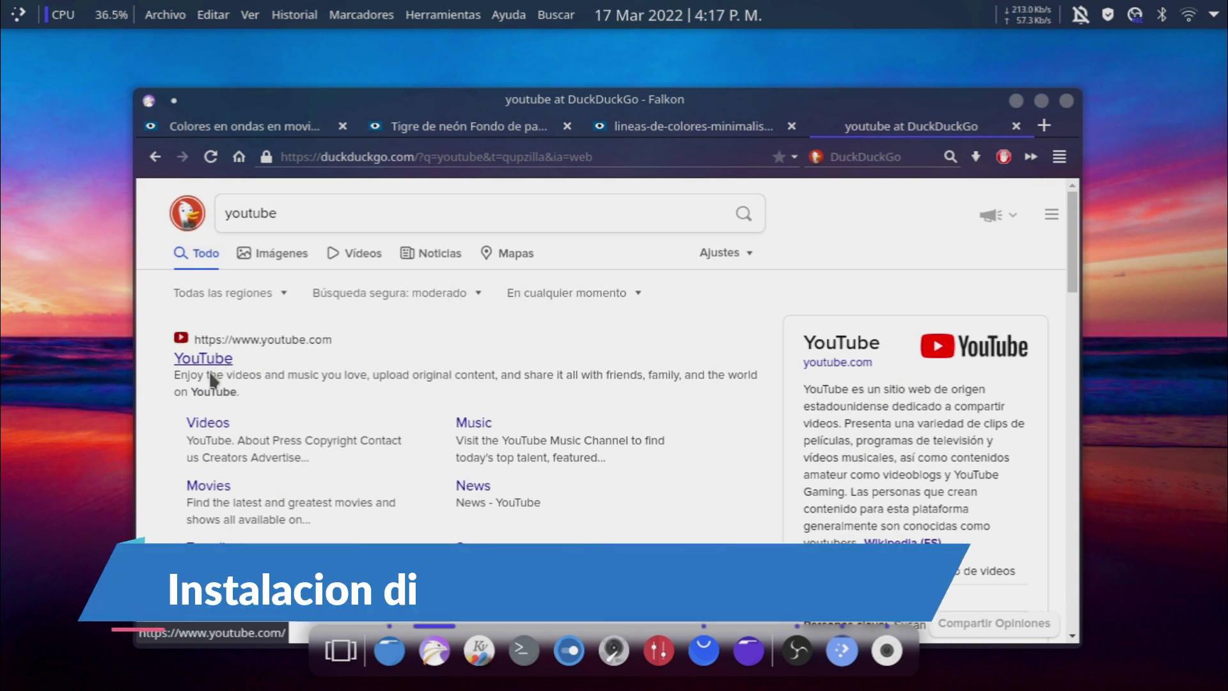
Open the YouTube website from the search results, maximize the browser window, and minimize it to reveal the desktop.
{"action": "left_click", "coordinate": [224, 364]}
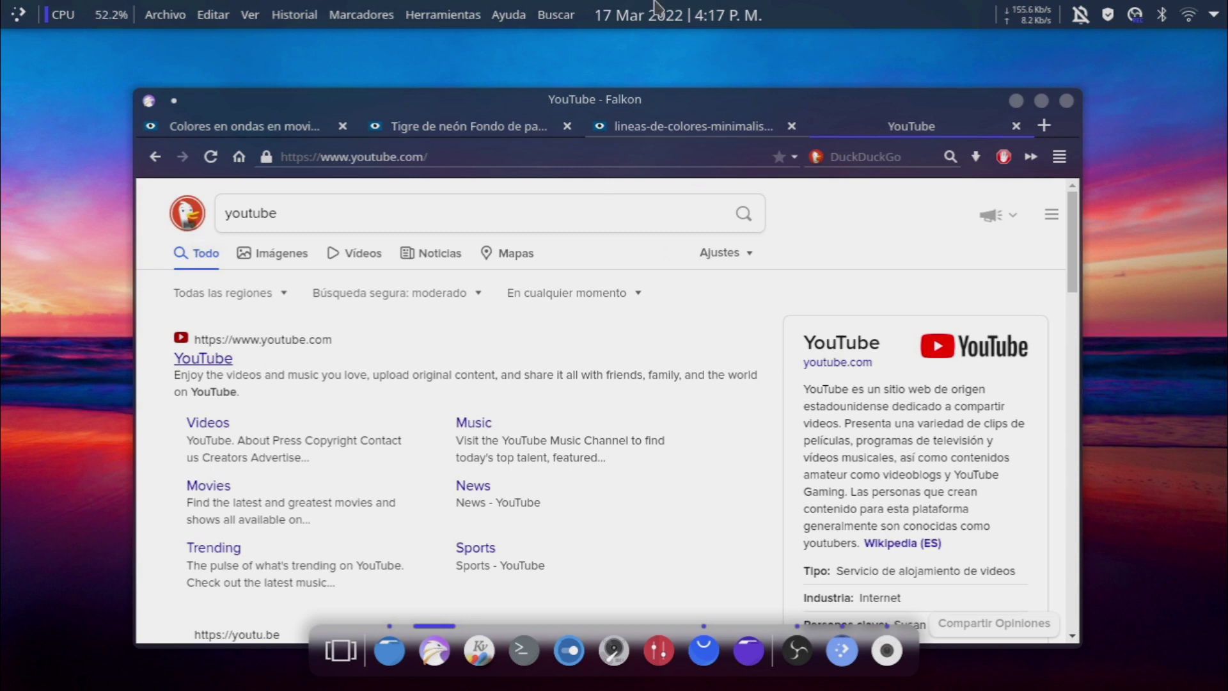
{"action": "left_click", "coordinate": [1042, 101]}
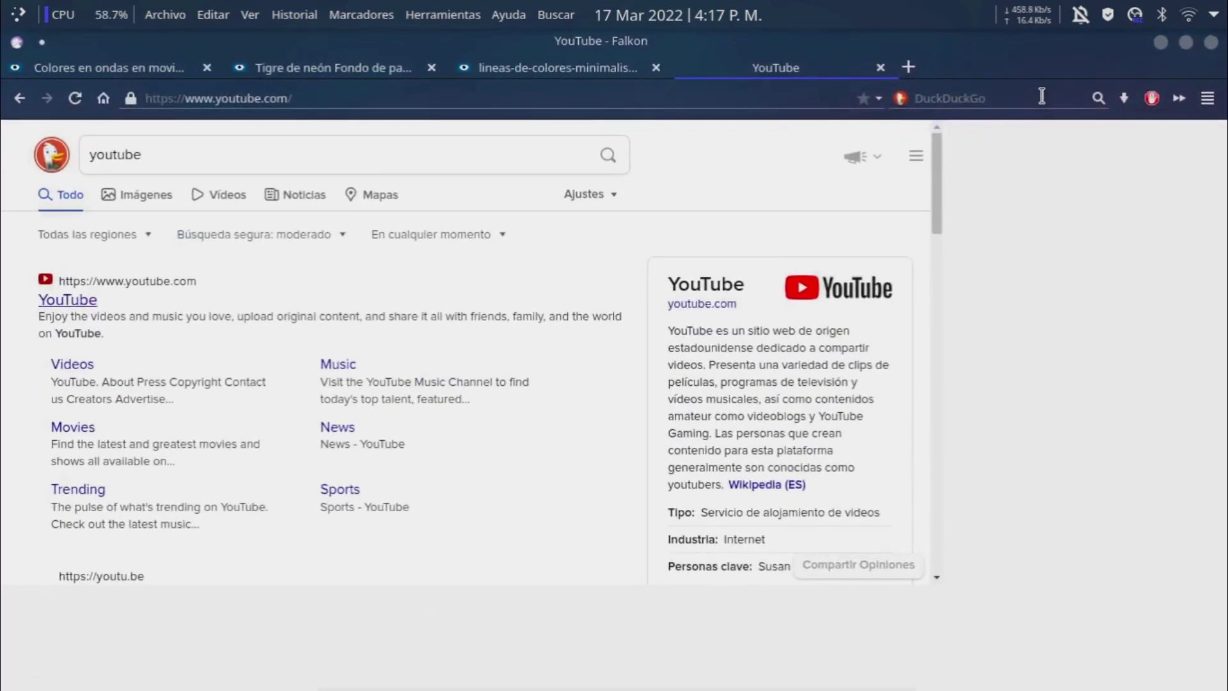
{"action": "left_click", "coordinate": [1160, 45]}
Open the desktop background settings and look through the collection of available wallpapers.
{"action": "right_click", "coordinate": [696, 366]}
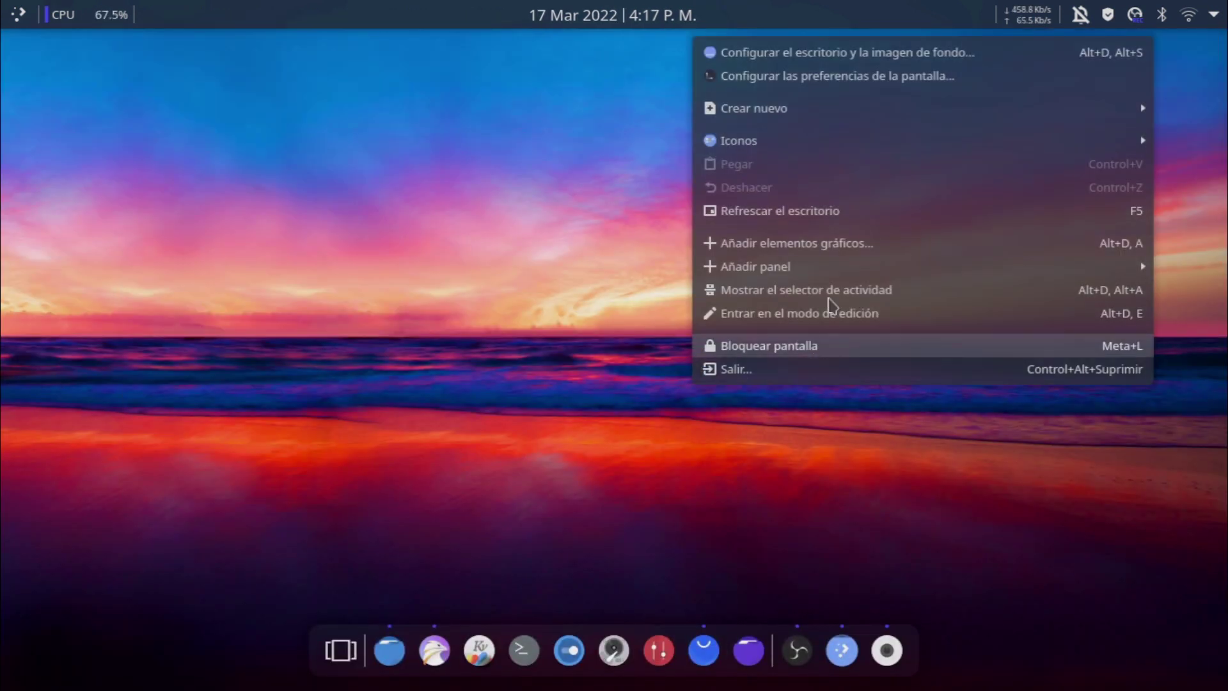
{"action": "left_click", "coordinate": [850, 53]}
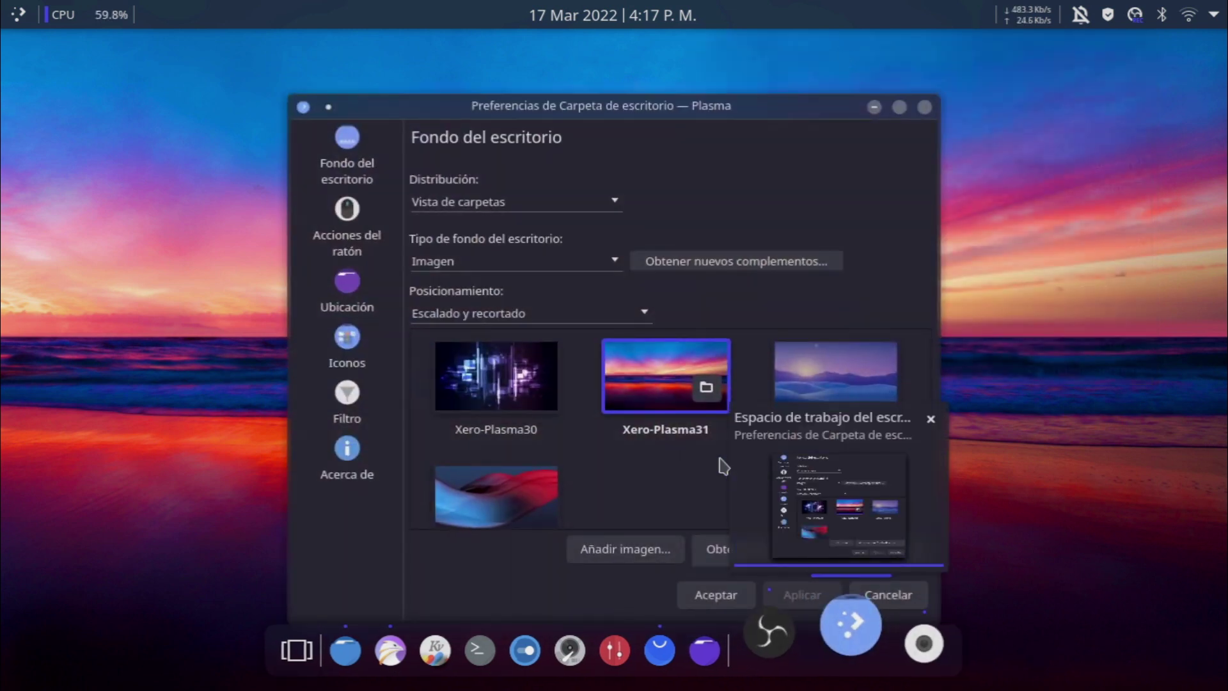
{"action": "scroll", "coordinate": [722, 464], "scroll_direction": "up", "scroll_amount": 3}
{"action": "scroll", "coordinate": [723, 464], "scroll_direction": "up", "scroll_amount": 2}
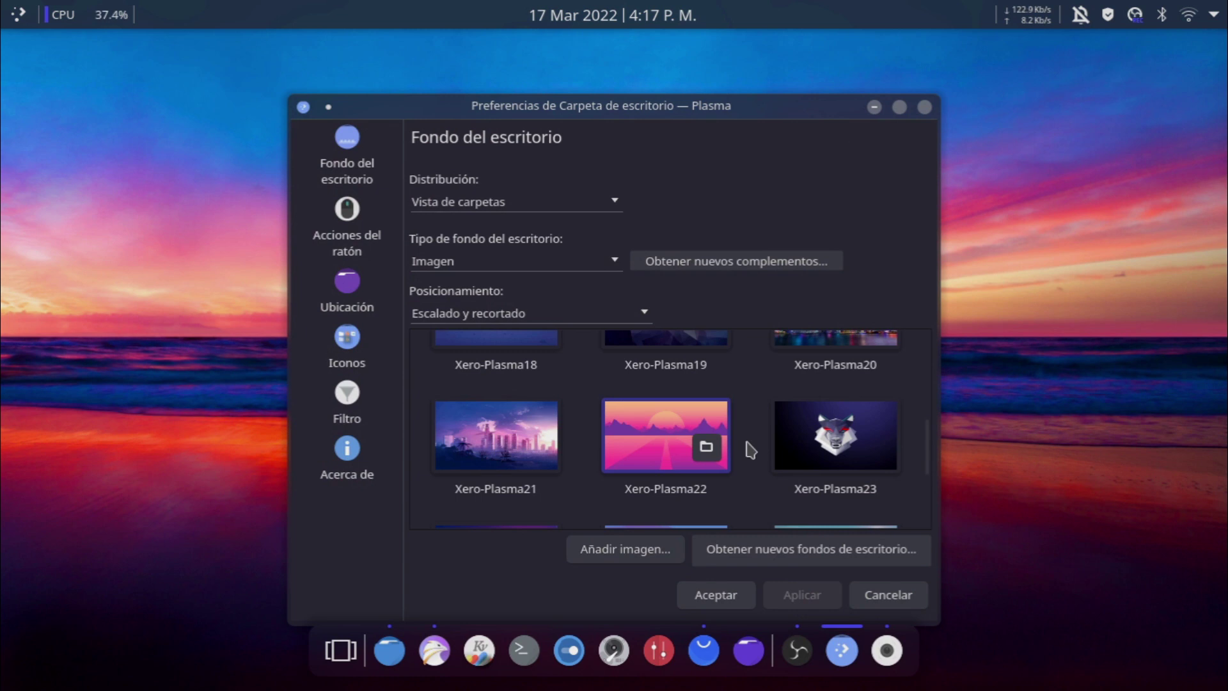
{"action": "scroll", "coordinate": [751, 450], "scroll_direction": "up", "scroll_amount": 4}
{"action": "scroll", "coordinate": [751, 449], "scroll_direction": "up", "scroll_amount": 3}
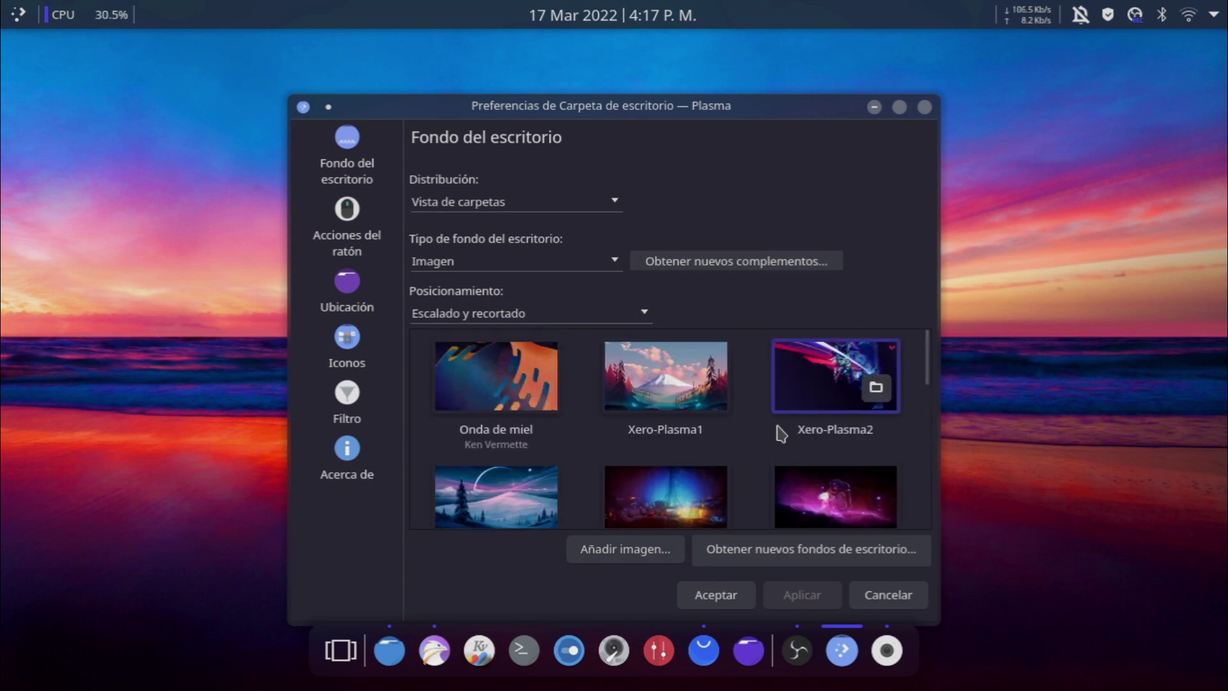
{"action": "scroll", "coordinate": [780, 429], "scroll_direction": "down", "scroll_amount": 5}
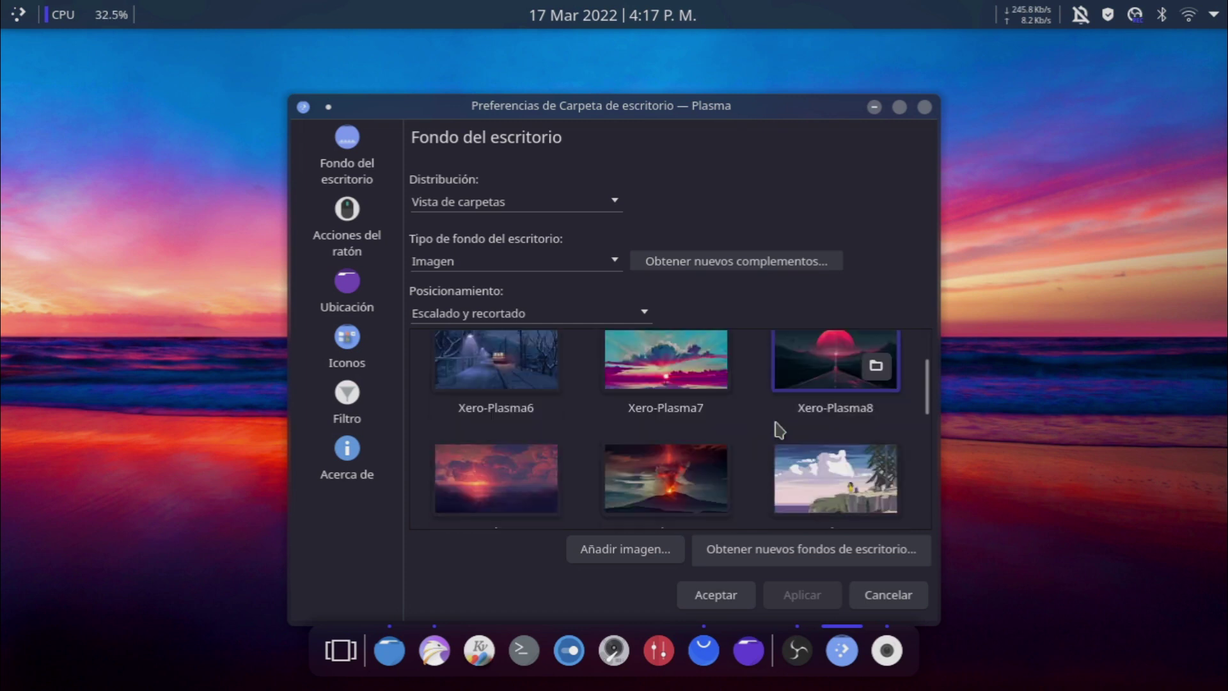
{"action": "scroll", "coordinate": [778, 430], "scroll_direction": "down", "scroll_amount": 4}
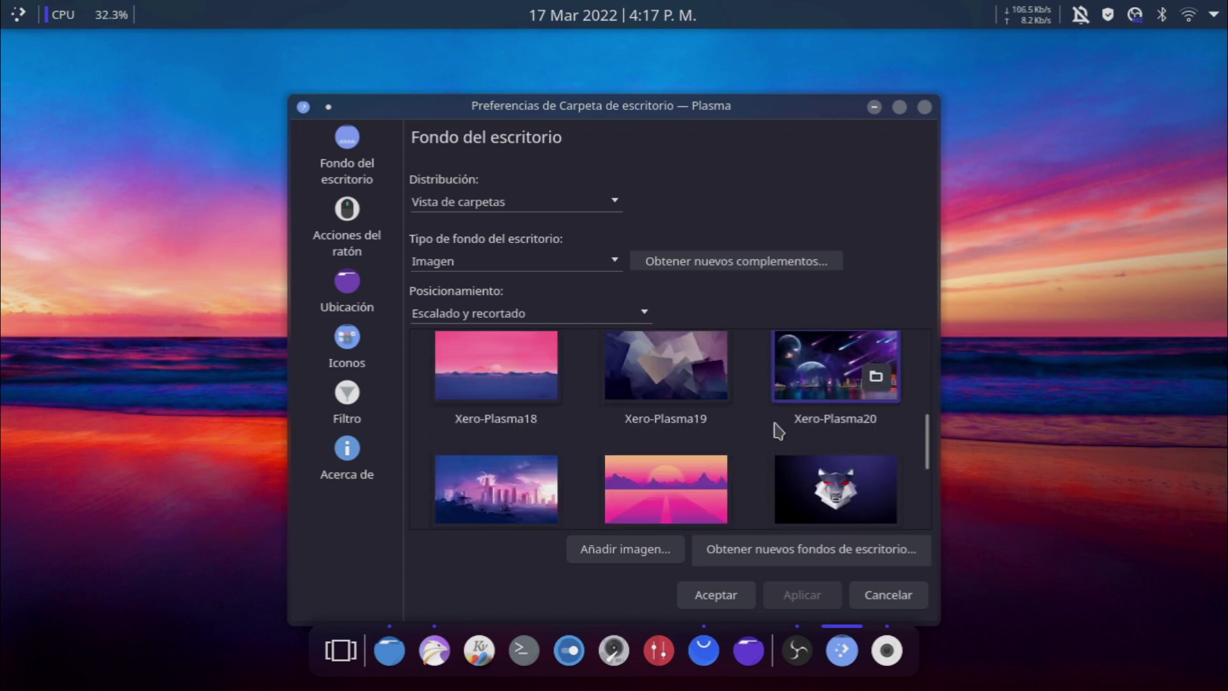
{"action": "scroll", "coordinate": [778, 429], "scroll_direction": "down", "scroll_amount": 3}
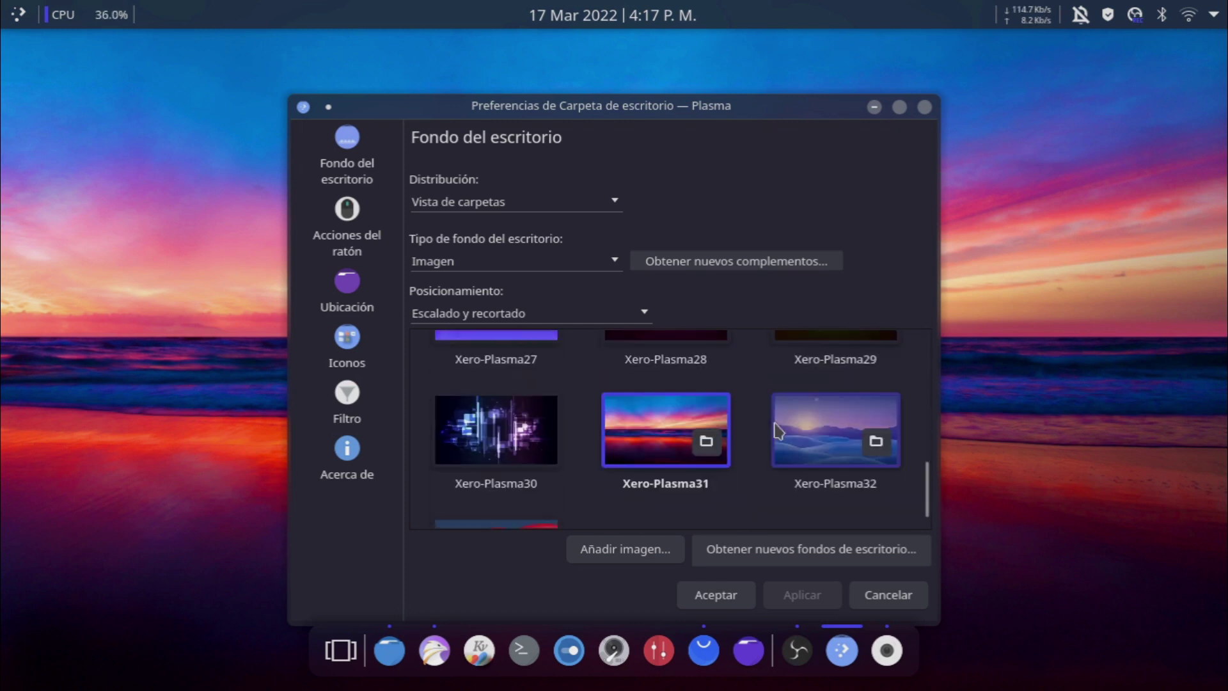
Try the Xero-Plasma30 and XeroLinux wallpapers, select Xero-Plasma31, and open its containing folder in the file manager.
{"action": "left_click", "coordinate": [450, 415]}
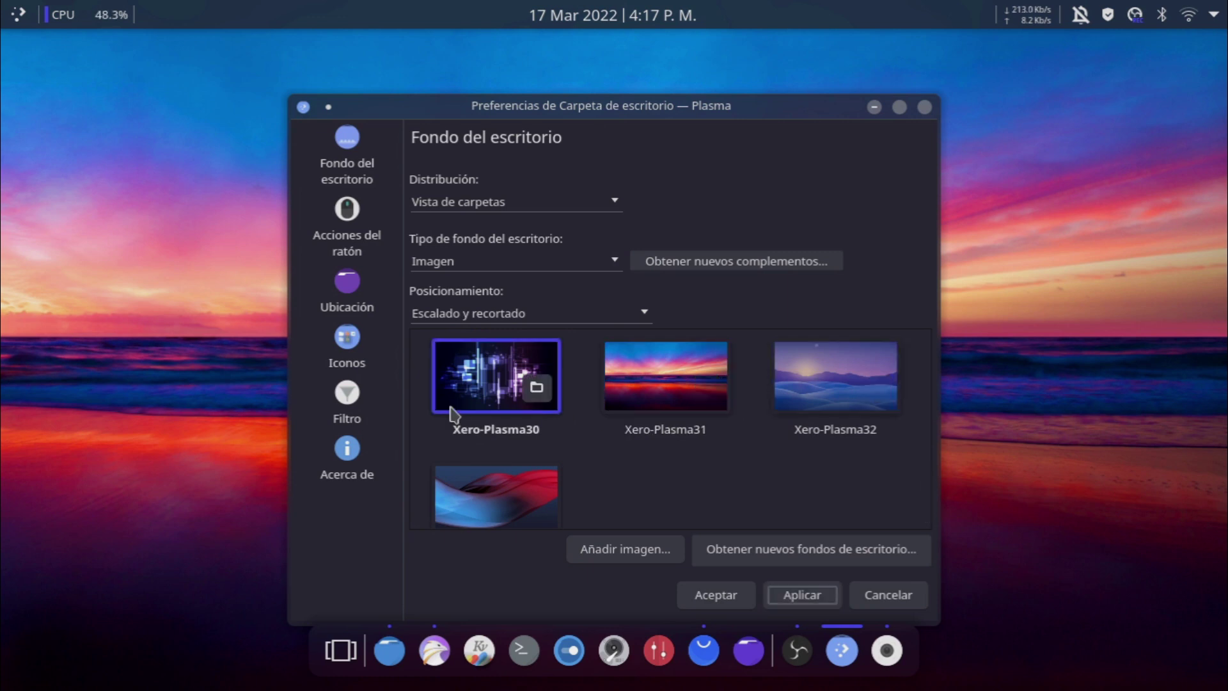
{"action": "left_click", "coordinate": [458, 507]}
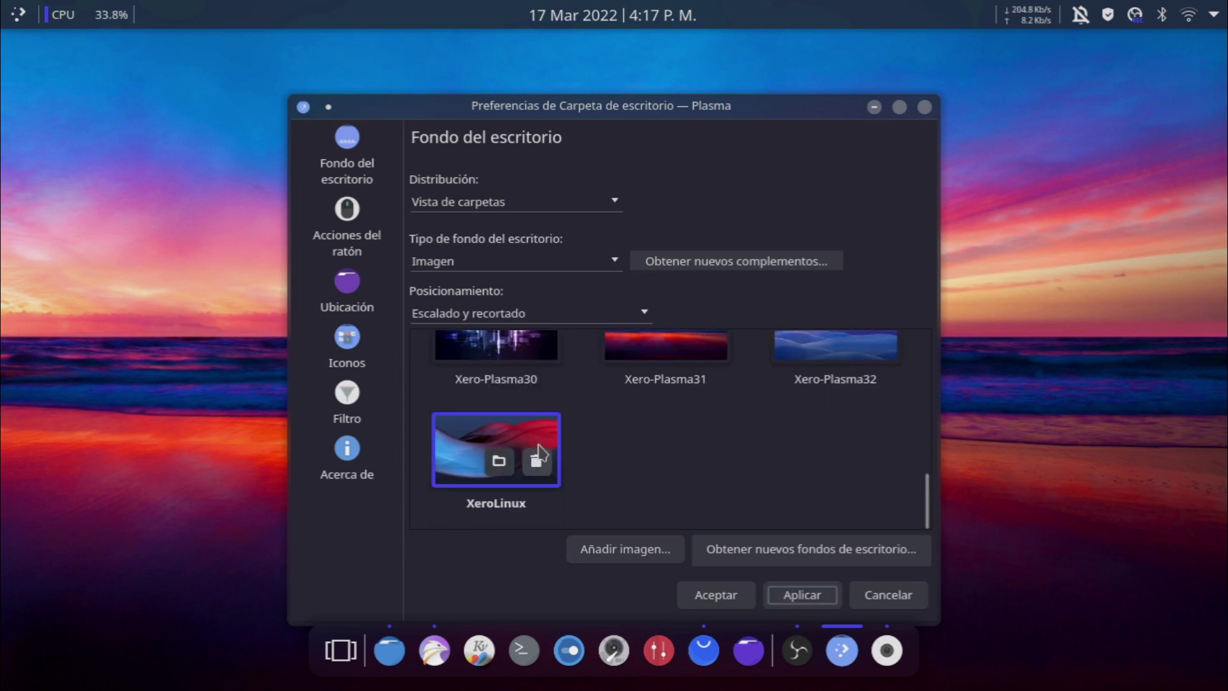
{"action": "left_click", "coordinate": [661, 351]}
{"action": "left_click", "coordinate": [704, 391]}
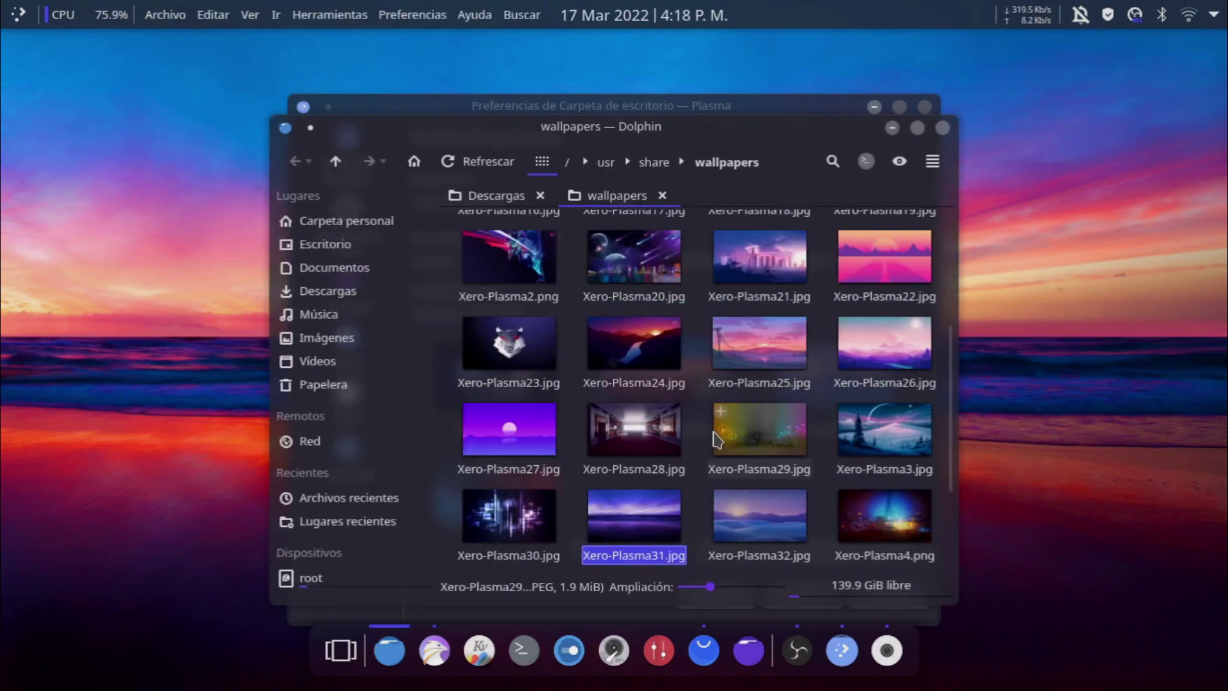
Set Xero-Plasma7.jpg from the wallpapers folder as the desktop background and minimize the file manager and background settings windows.
{"action": "mouse_move", "coordinate": [754, 470]}
{"action": "scroll", "coordinate": [800, 430], "scroll_direction": "down", "scroll_amount": 2}
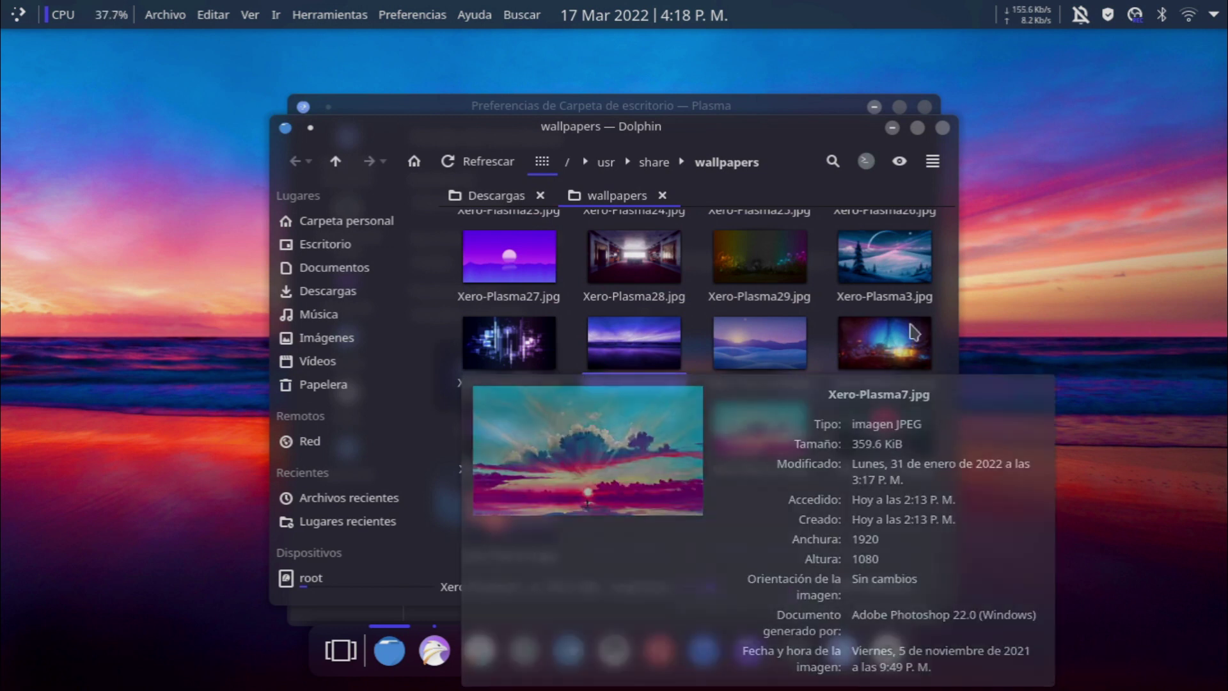
{"action": "right_click", "coordinate": [755, 451]}
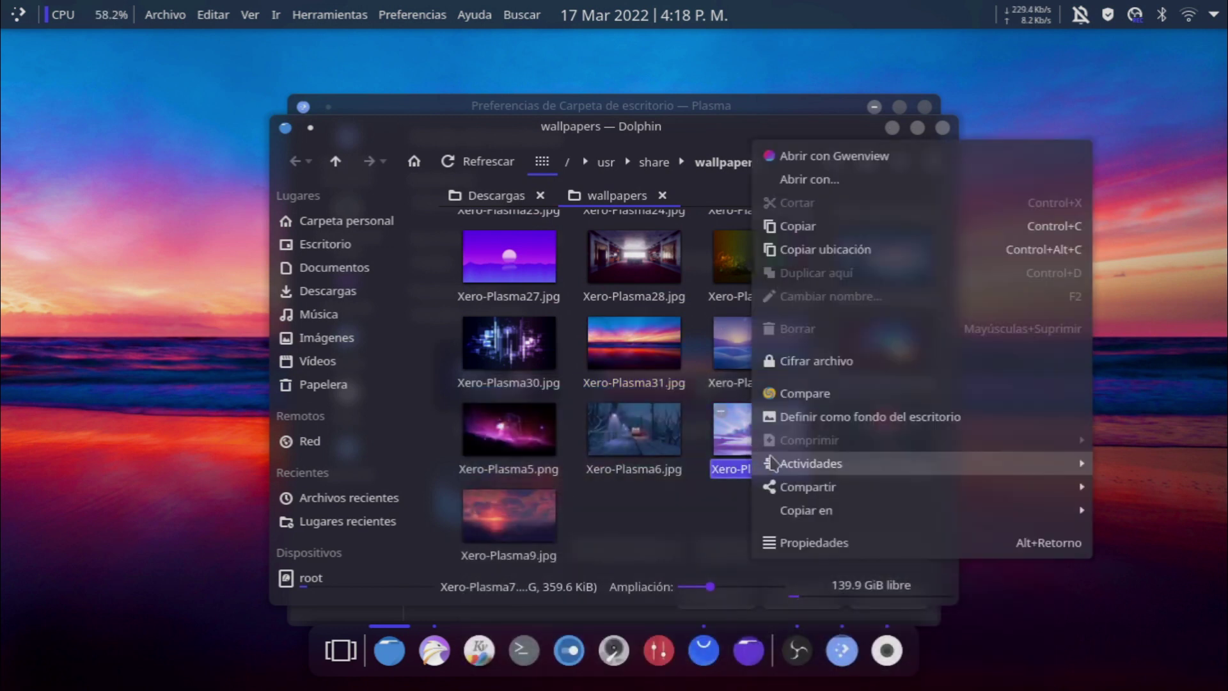
{"action": "left_click", "coordinate": [834, 419]}
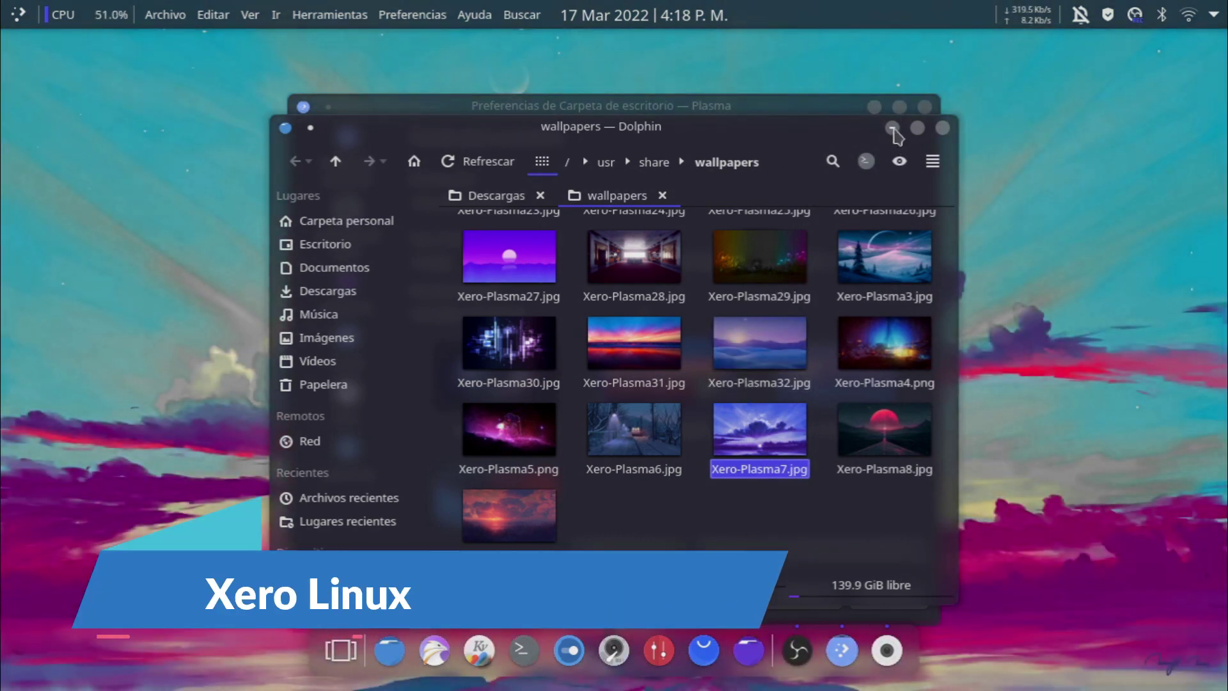
{"action": "left_click", "coordinate": [893, 130]}
{"action": "left_click", "coordinate": [873, 107]}
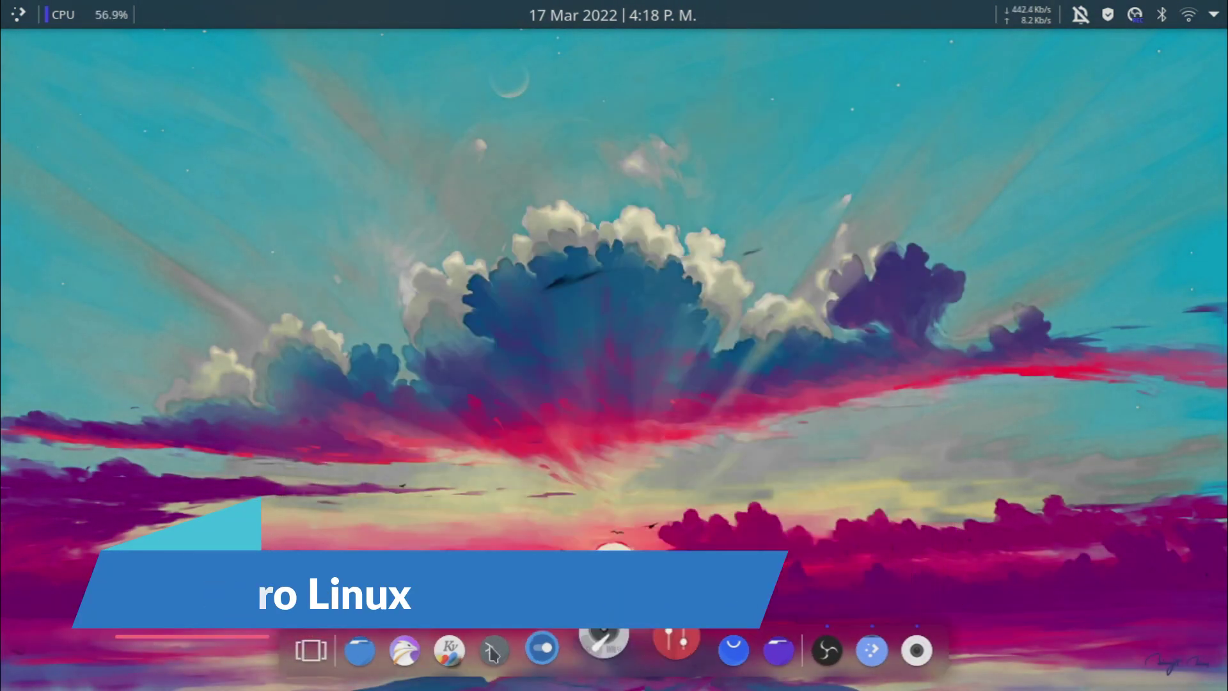
Bring up OBS Studio, find and launch the System Monitor, examine the memory, disk and CPU usage, and minimize the monitor.
{"action": "left_click", "coordinate": [798, 651]}
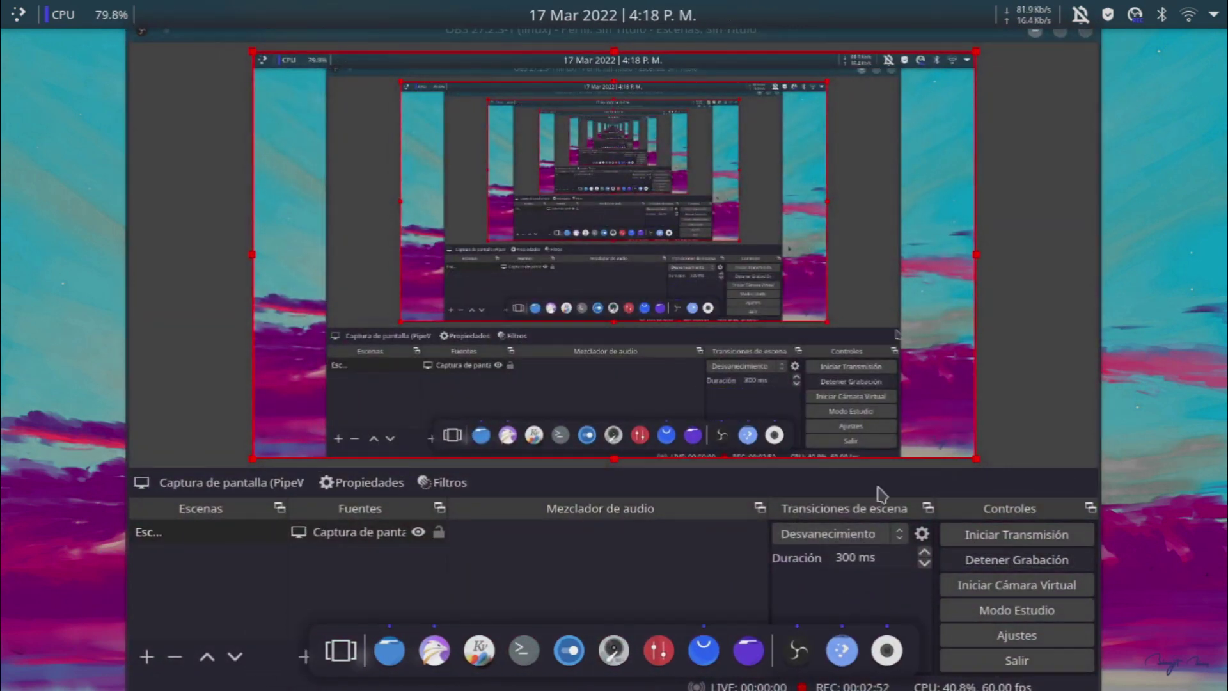
{"action": "left_click", "coordinate": [18, 19]}
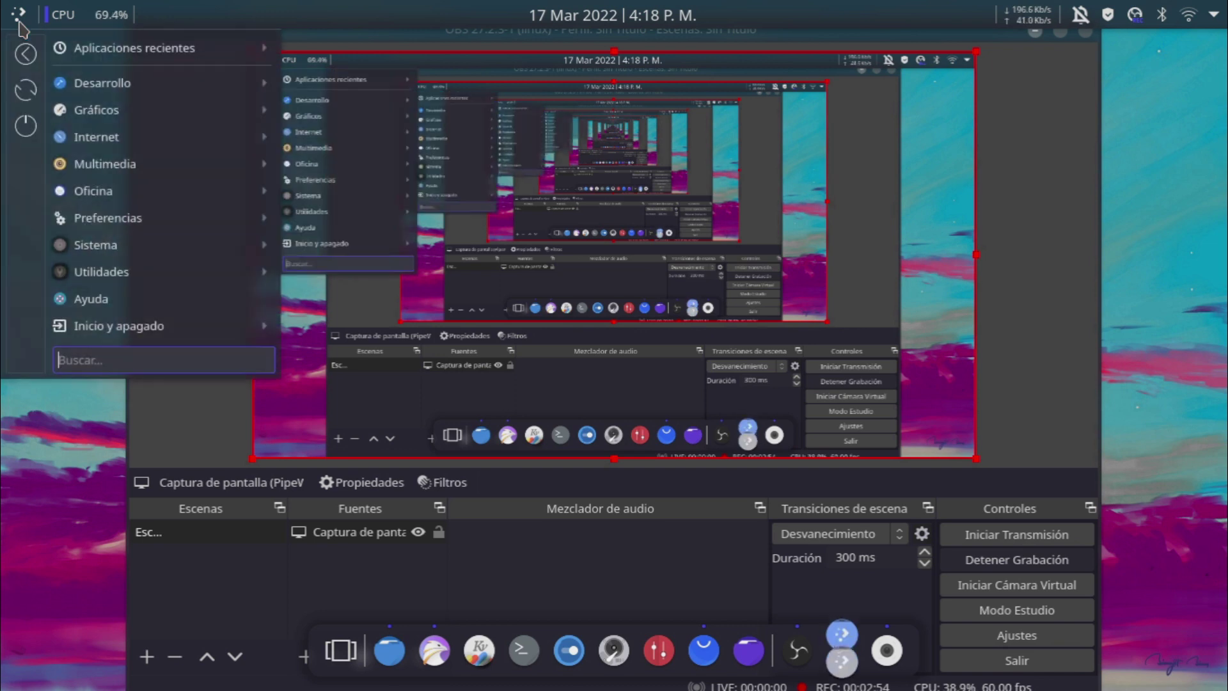
{"action": "type", "text": "moni"}
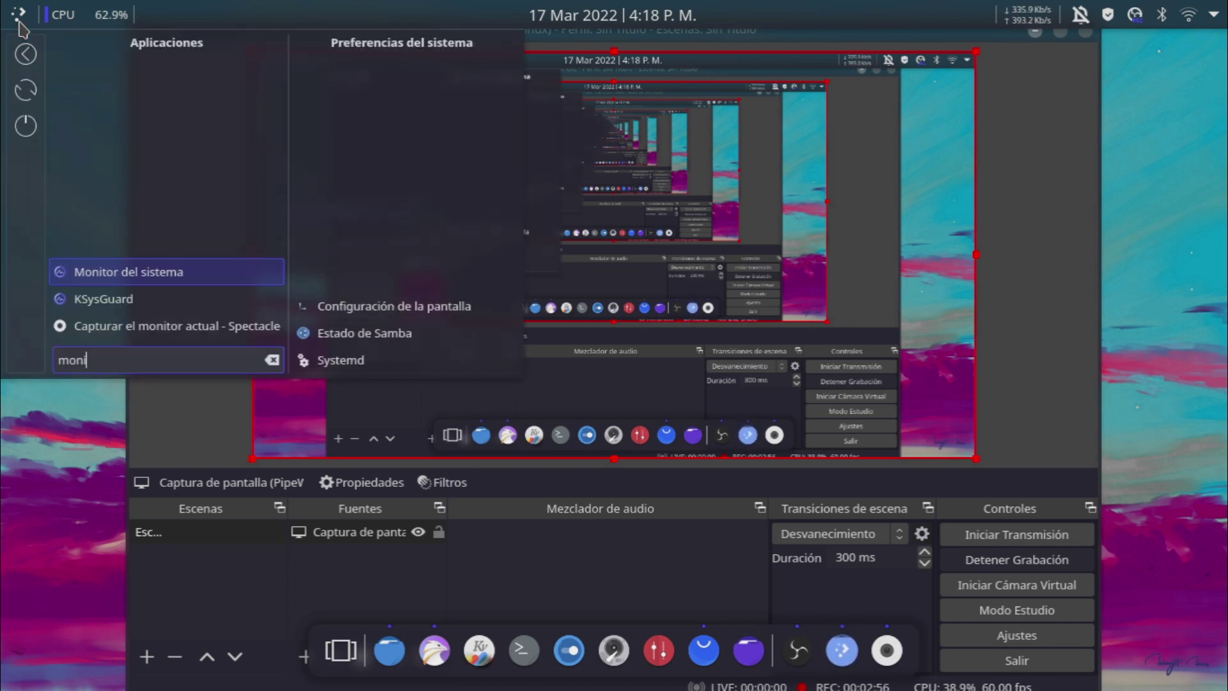
{"action": "left_click", "coordinate": [128, 270]}
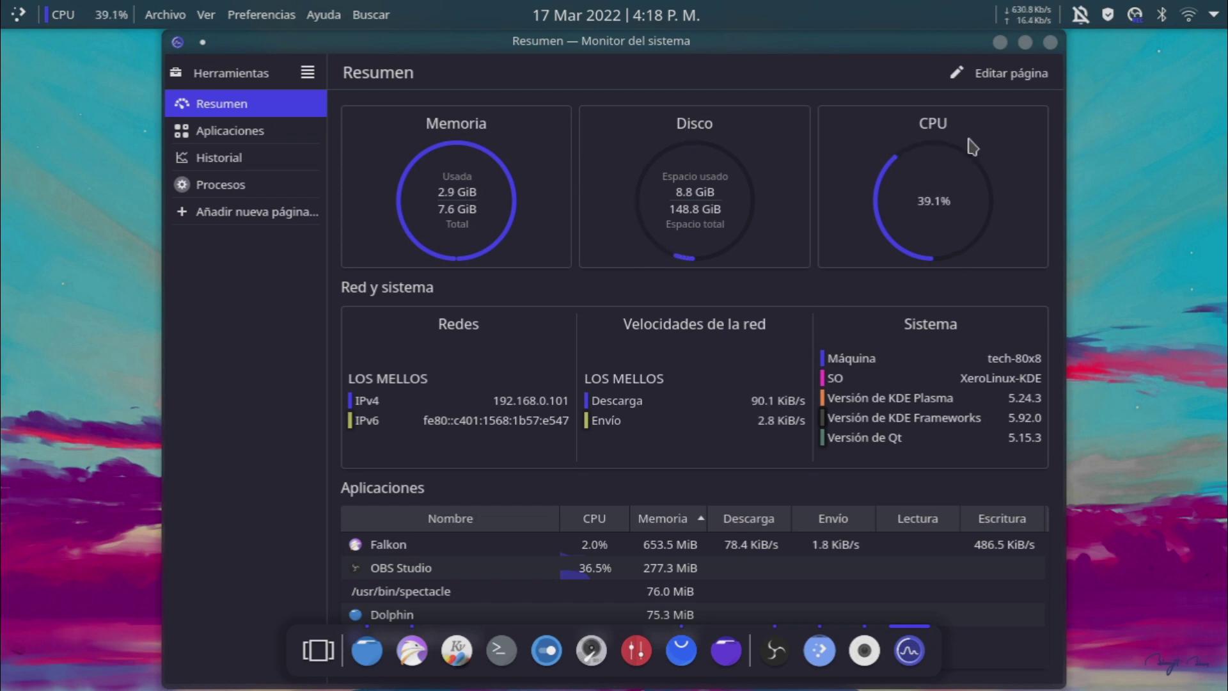
{"action": "left_click", "coordinate": [1001, 46]}
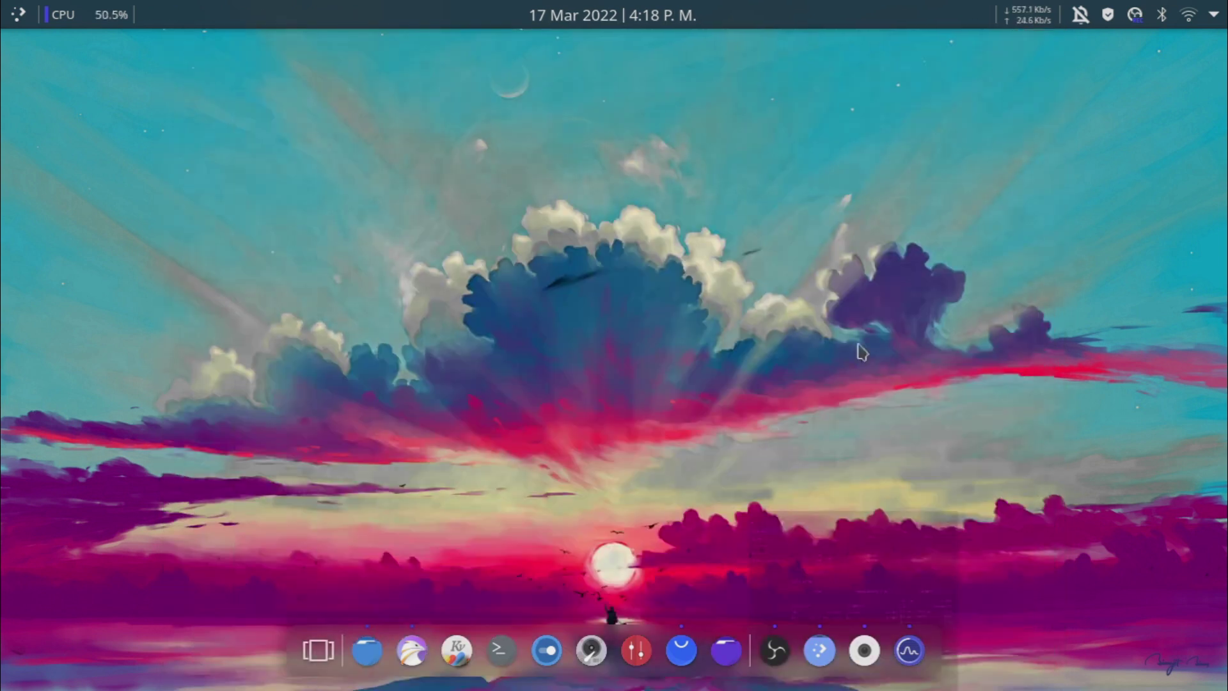
Restore and close the Add/Remove Software window and the desktop folder preferences window.
{"action": "left_click", "coordinate": [679, 643]}
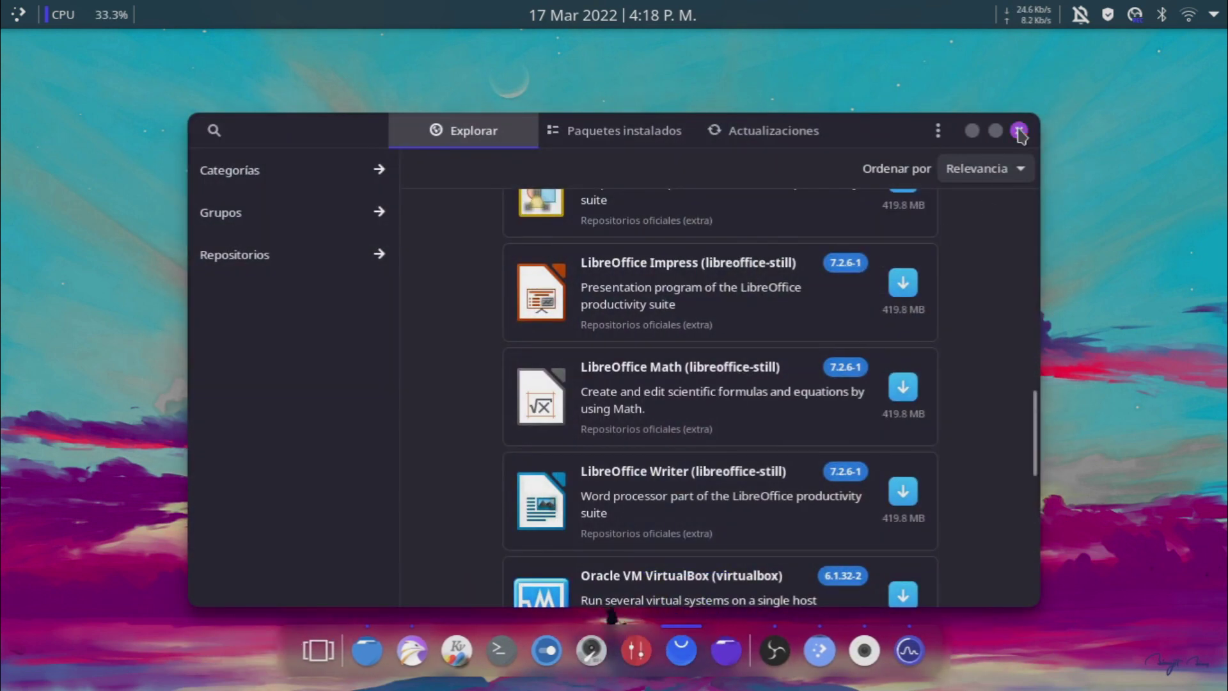
{"action": "left_click", "coordinate": [1020, 132]}
{"action": "left_click", "coordinate": [819, 647]}
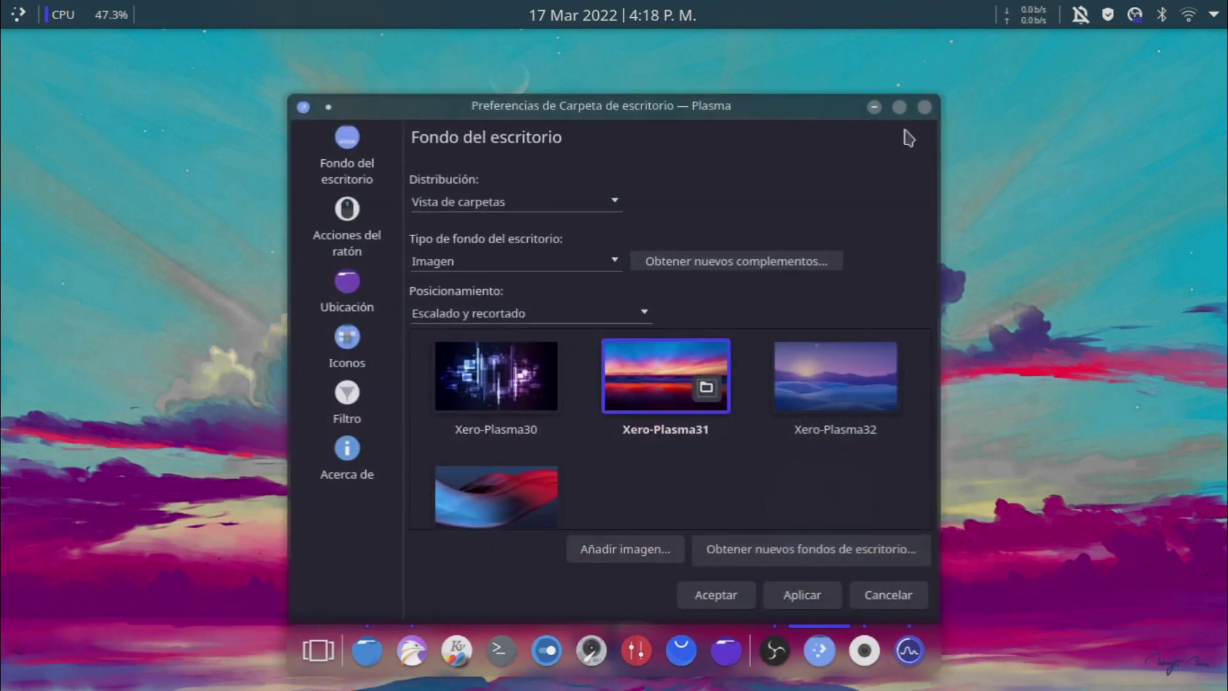
{"action": "left_click", "coordinate": [924, 107]}
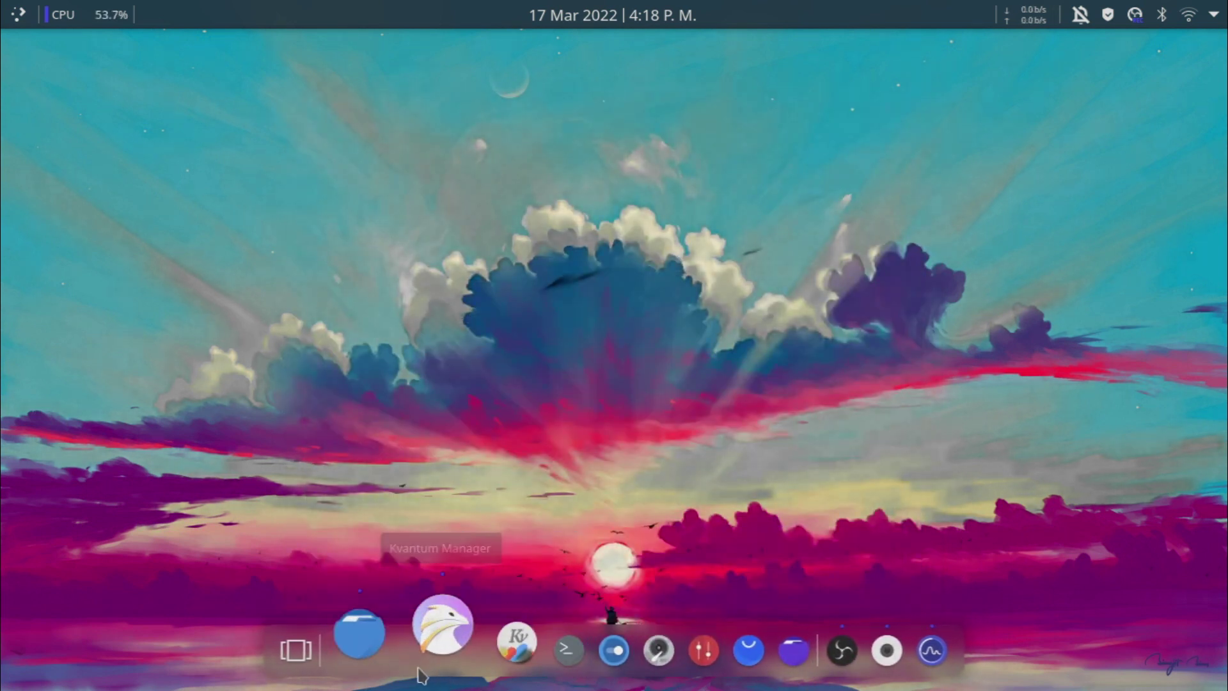
Open the Falkon browser, browse the YouTube home page, play the "MAMIII (Audio)" video, and close the browser.
{"action": "left_click", "coordinate": [439, 650]}
{"action": "scroll", "coordinate": [686, 443], "scroll_direction": "down", "scroll_amount": 5}
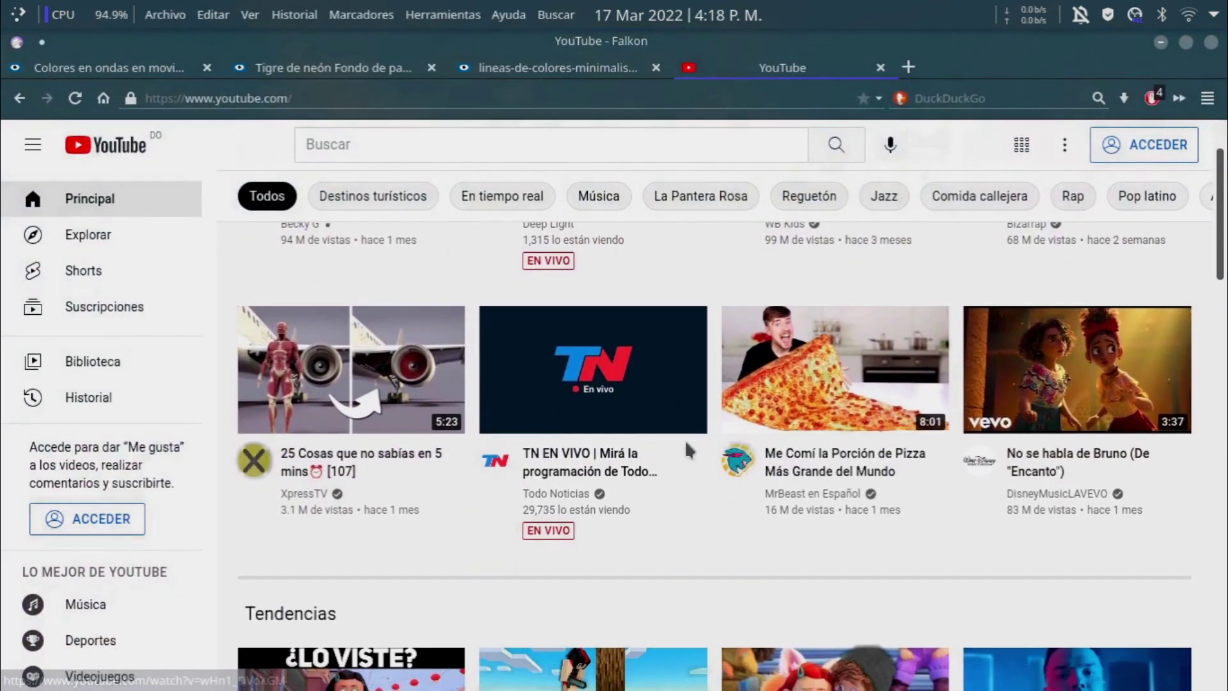
{"action": "scroll", "coordinate": [684, 439], "scroll_direction": "up", "scroll_amount": 6}
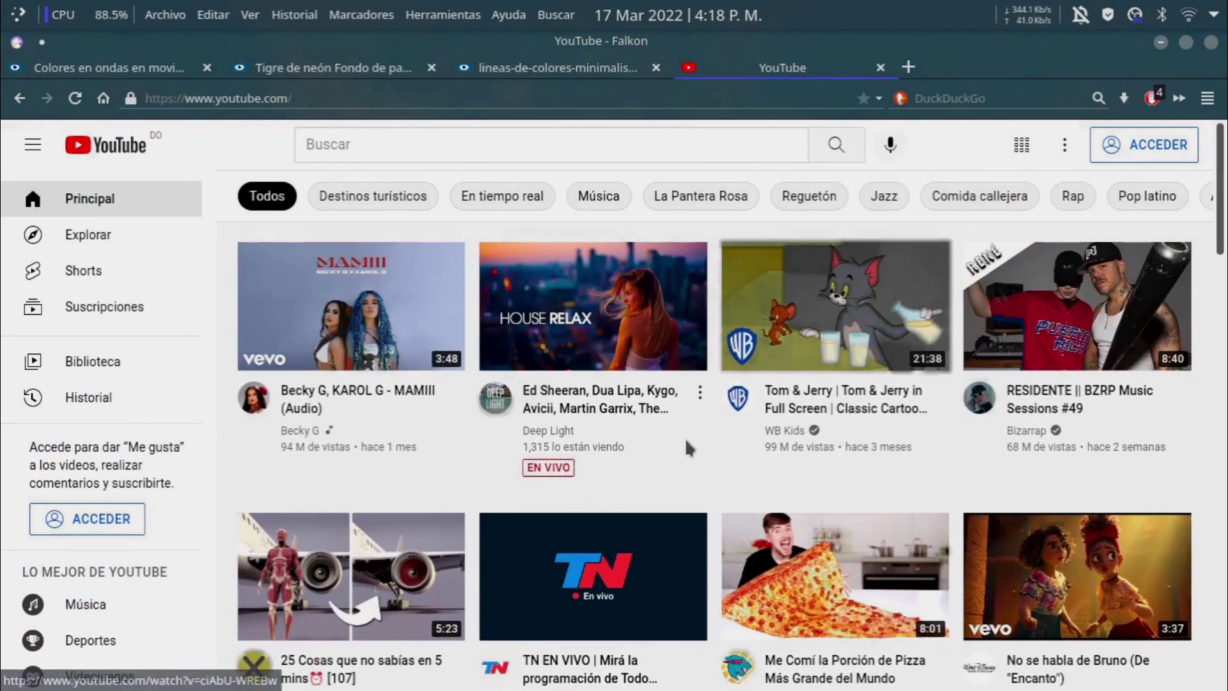
{"action": "left_click", "coordinate": [276, 283]}
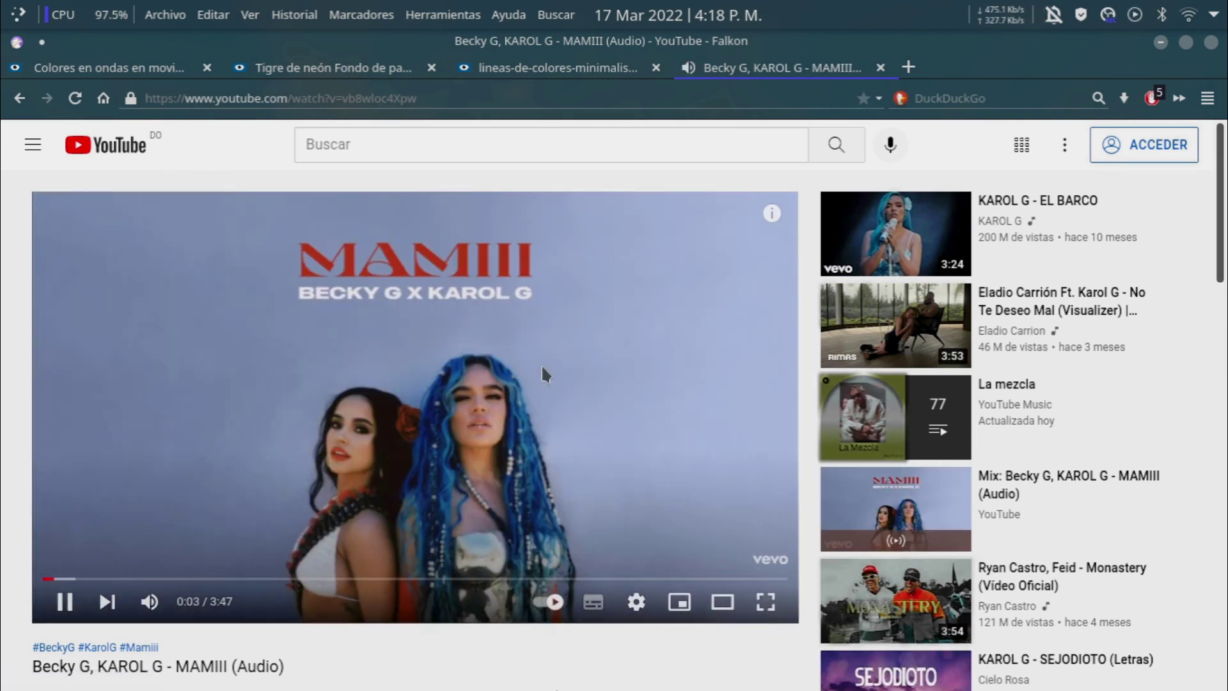
{"action": "left_click", "coordinate": [1210, 43]}
View the status and notifications list and the calendar, and bring up and minimize OBS Studio.
{"action": "left_click", "coordinate": [1211, 15]}
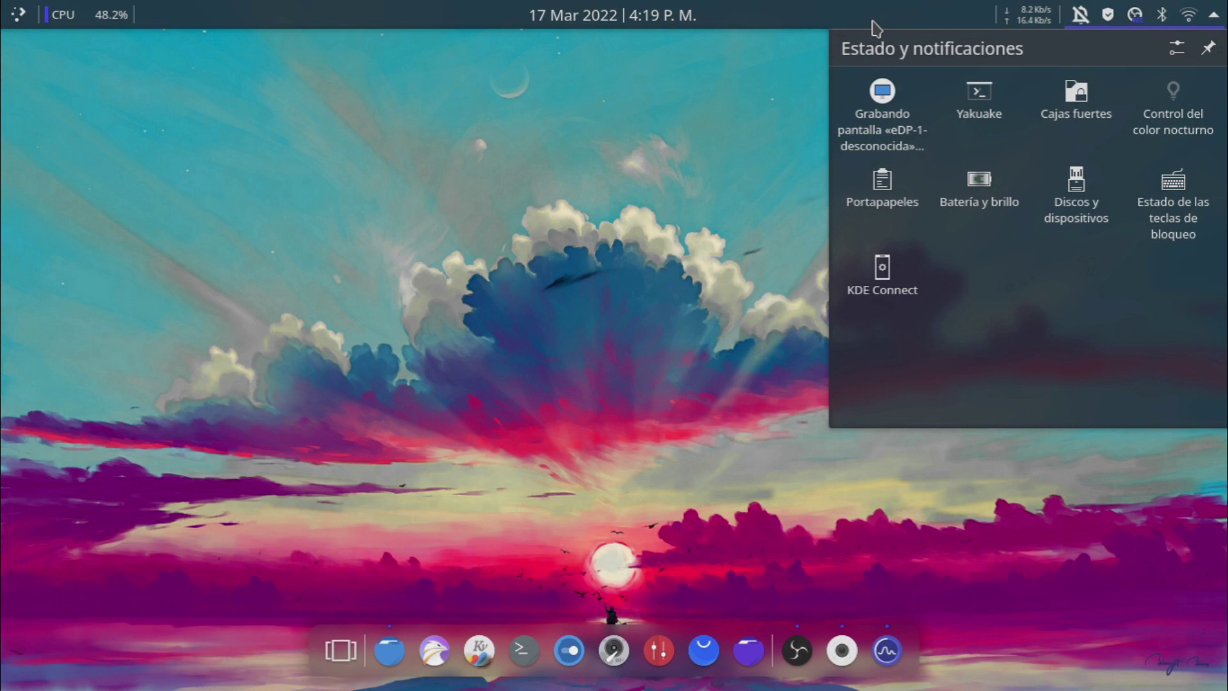
{"action": "left_click", "coordinate": [608, 16]}
{"action": "left_click", "coordinate": [605, 19]}
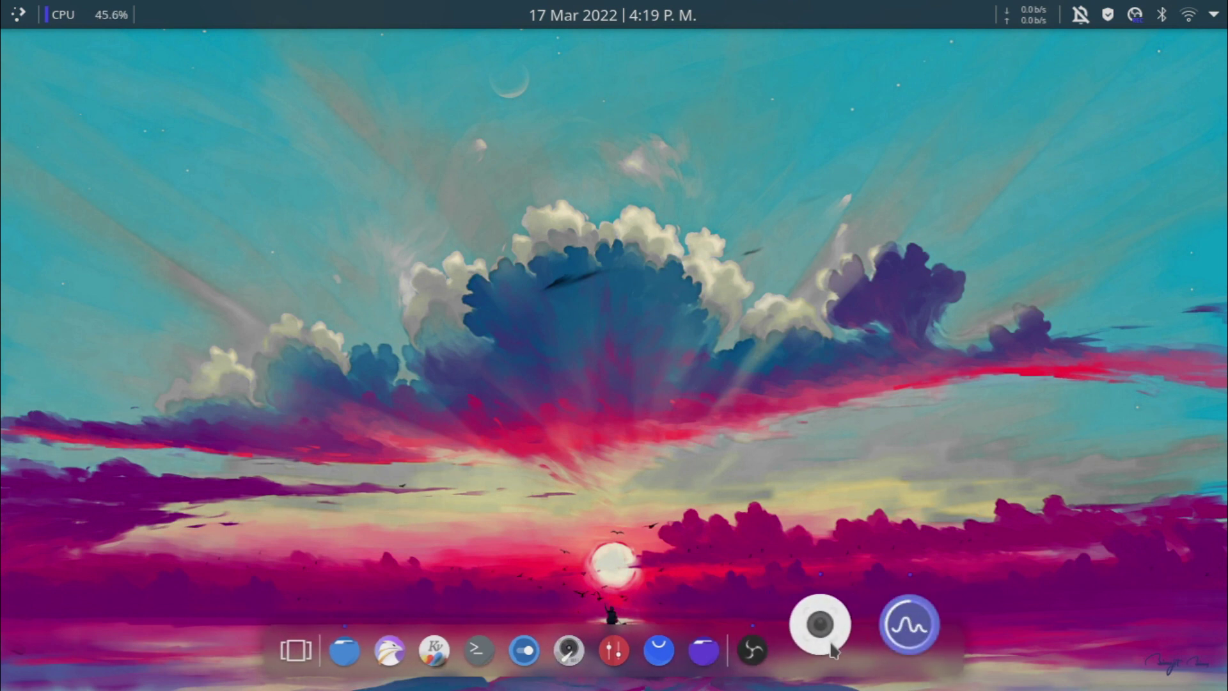
{"action": "left_click", "coordinate": [799, 649]}
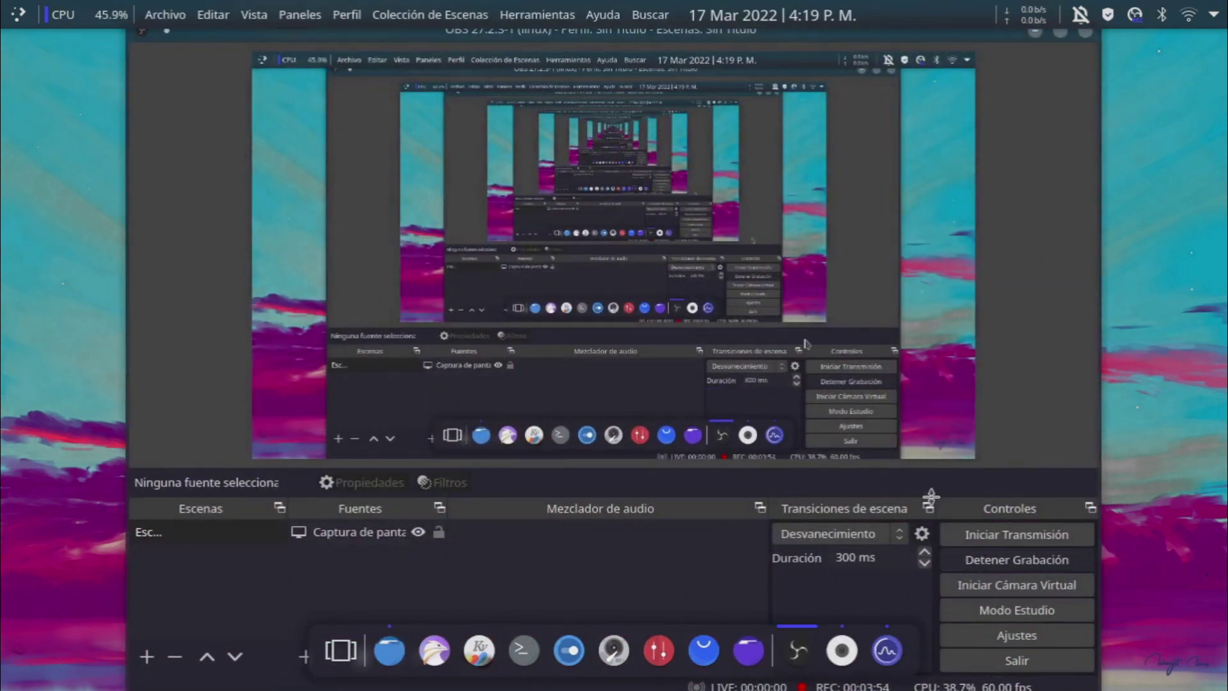
{"action": "left_click", "coordinate": [1035, 33]}
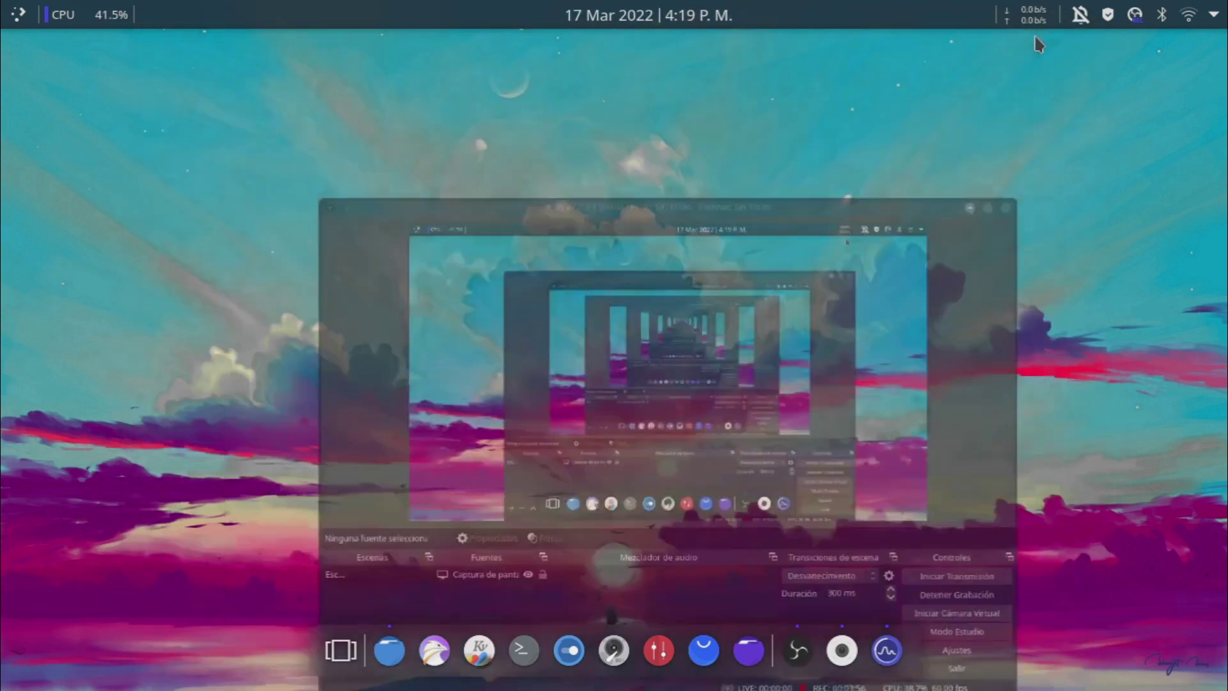
Find and bring up Spectacle, and save the full-screen capture as Screenshot_20220317_161930.png in the Imágenes folder.
{"action": "left_click", "coordinate": [5, 9]}
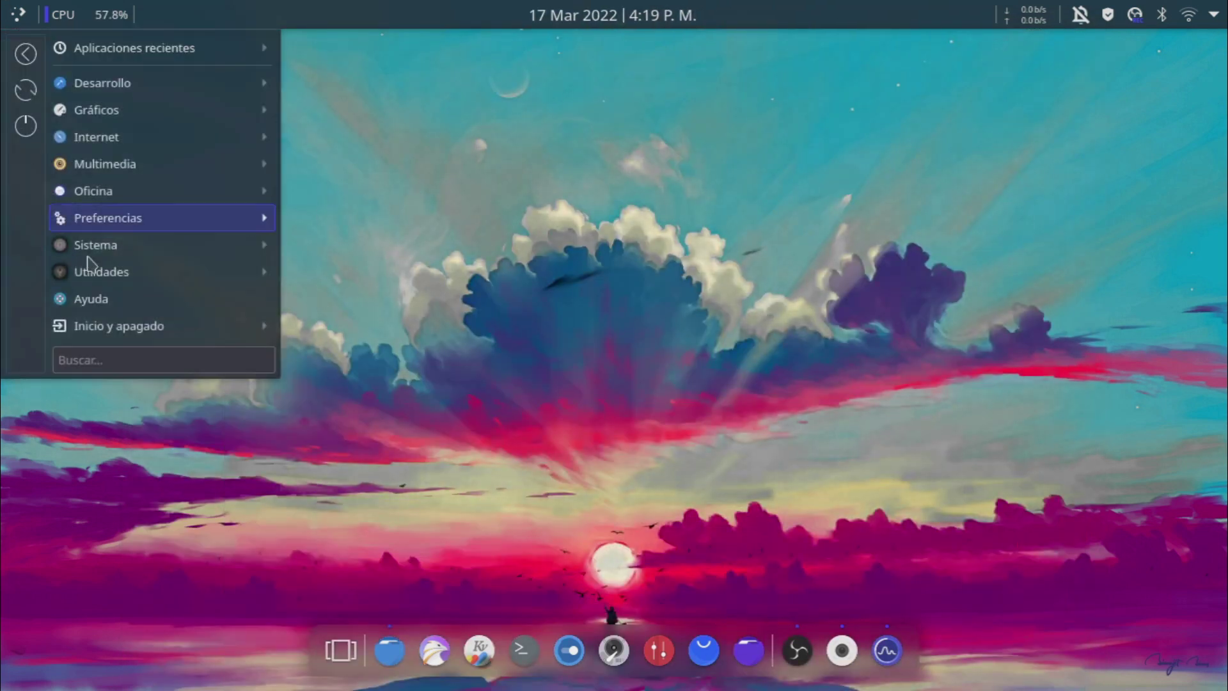
{"action": "mouse_move", "coordinate": [103, 338]}
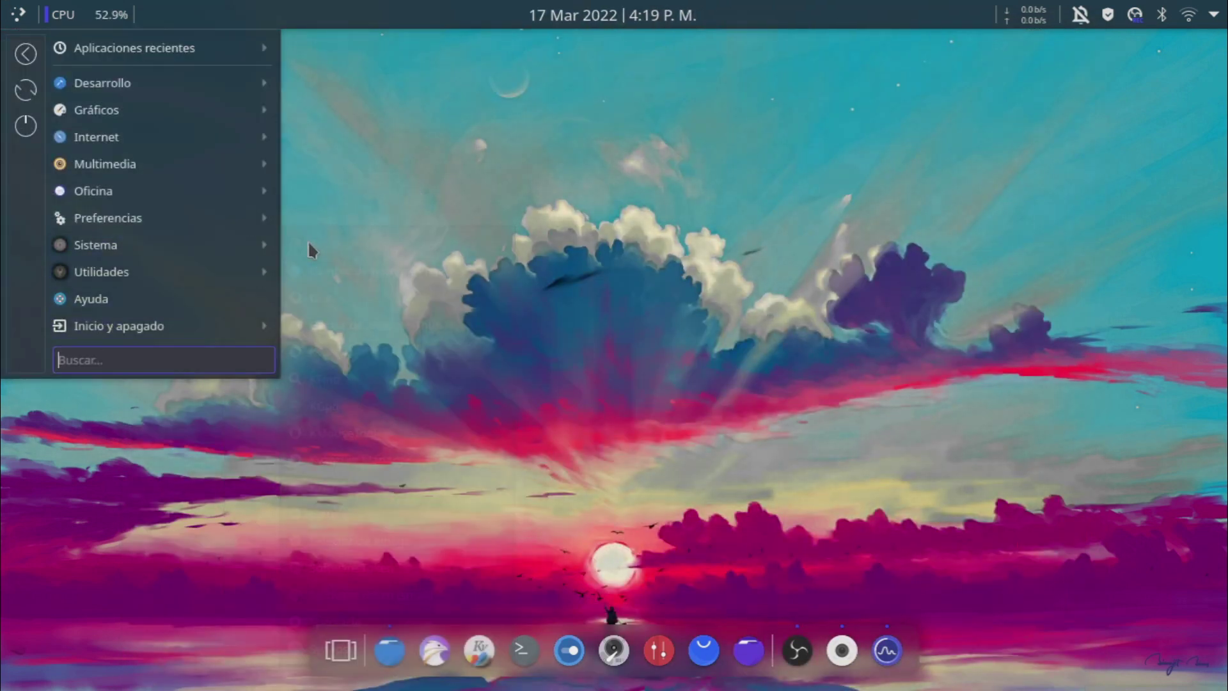
{"action": "type", "text": "sp"}
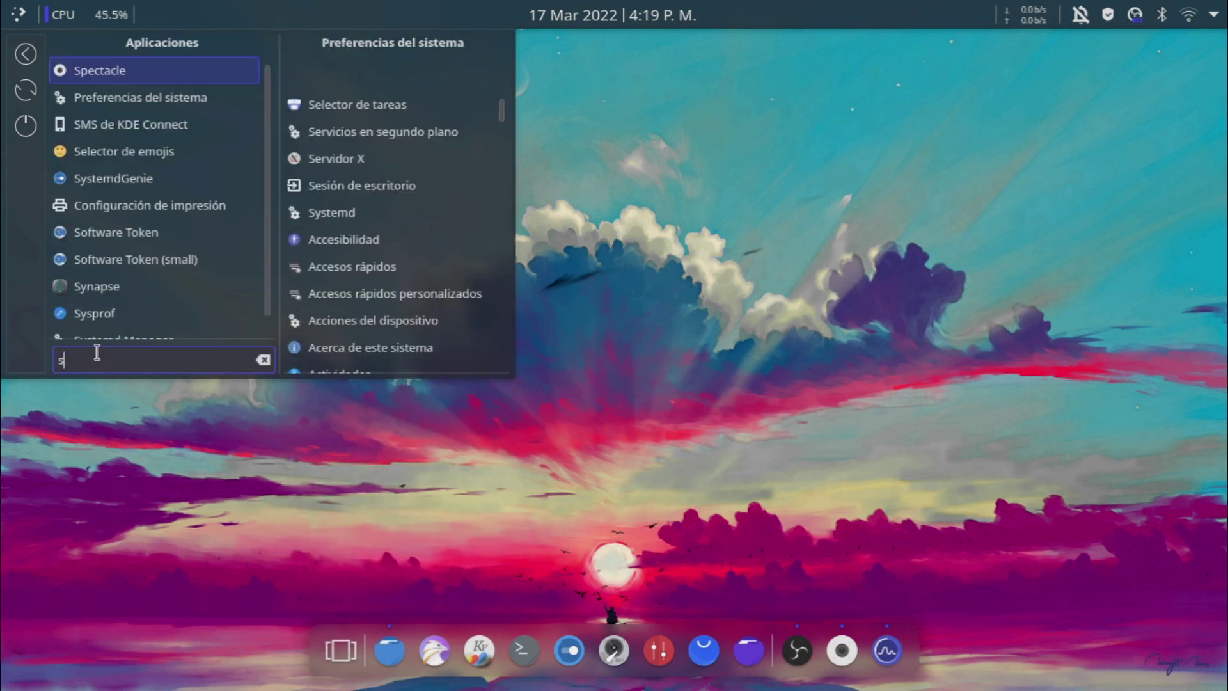
{"action": "left_click", "coordinate": [110, 326]}
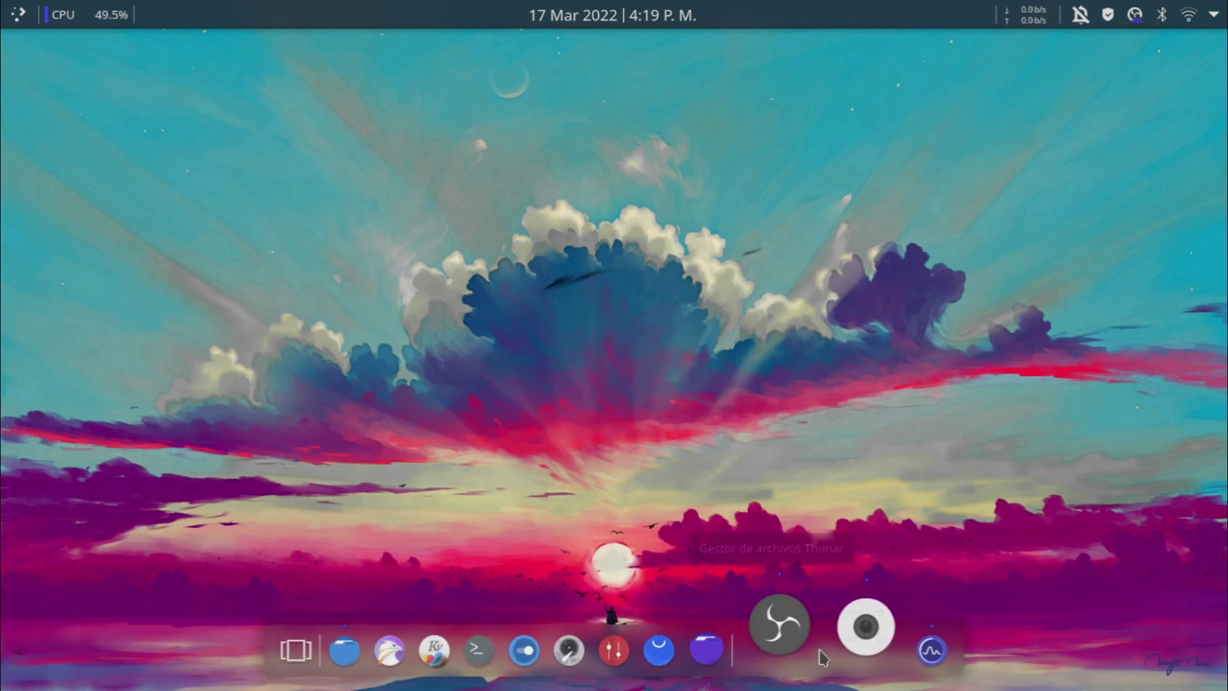
{"action": "left_click", "coordinate": [843, 630]}
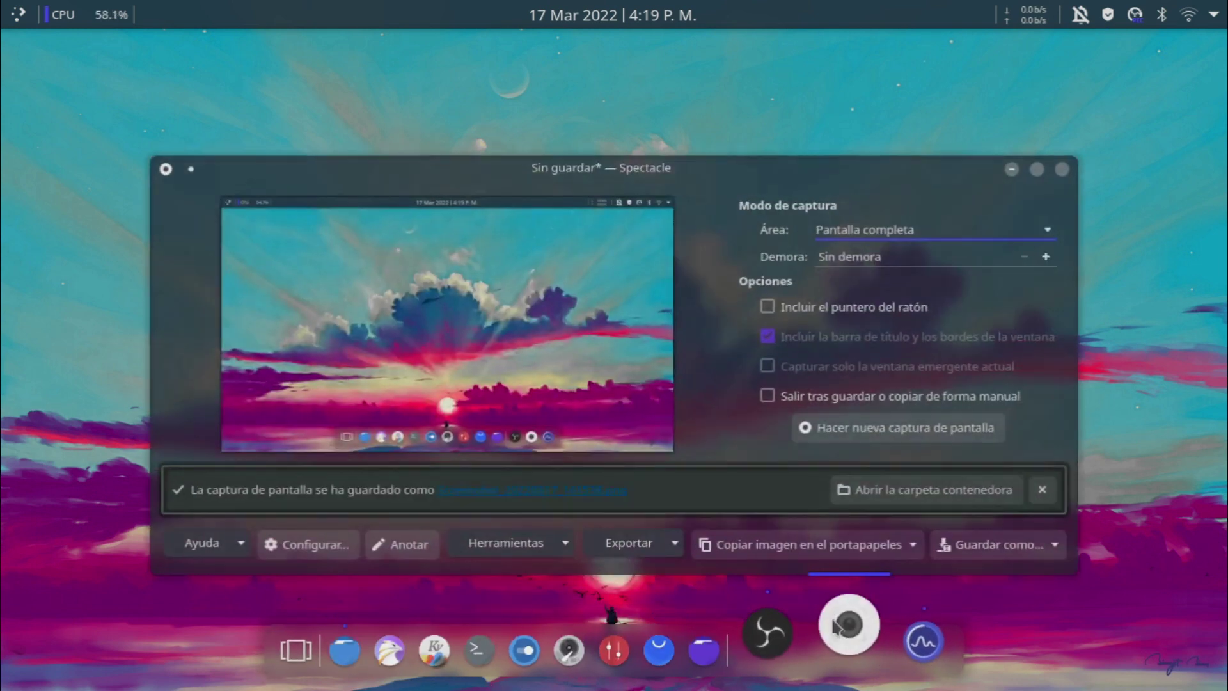
{"action": "left_click", "coordinate": [953, 543]}
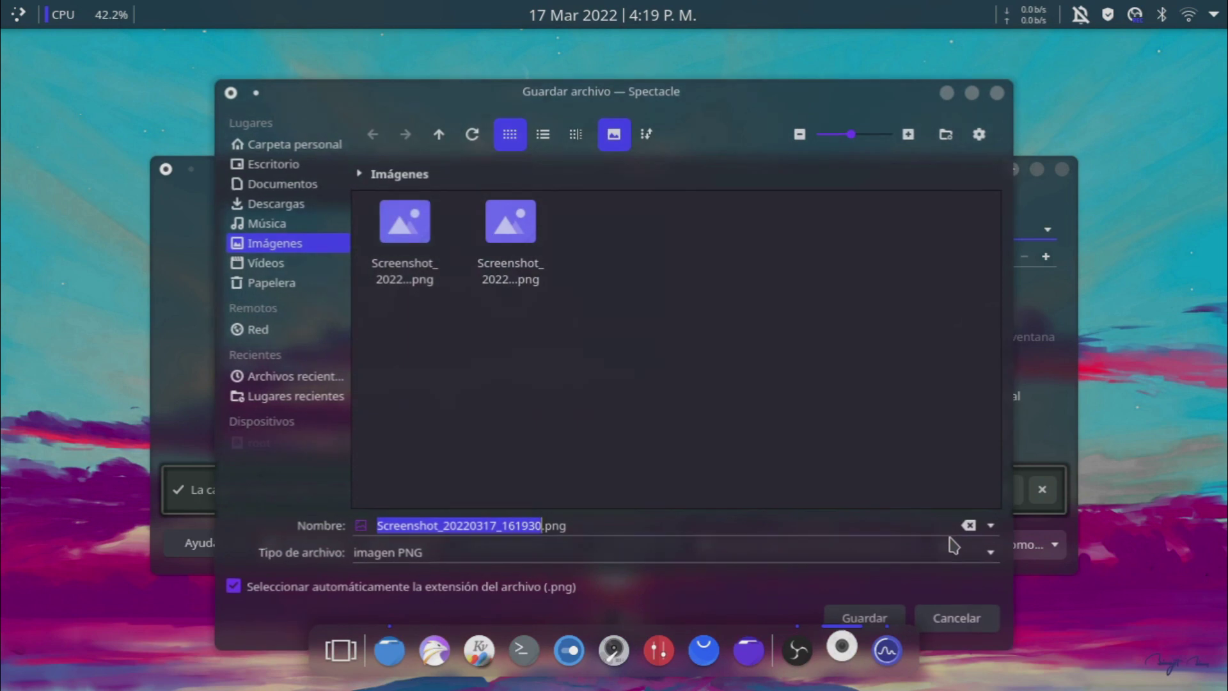
{"action": "left_click", "coordinate": [863, 461]}
{"action": "left_click", "coordinate": [874, 623]}
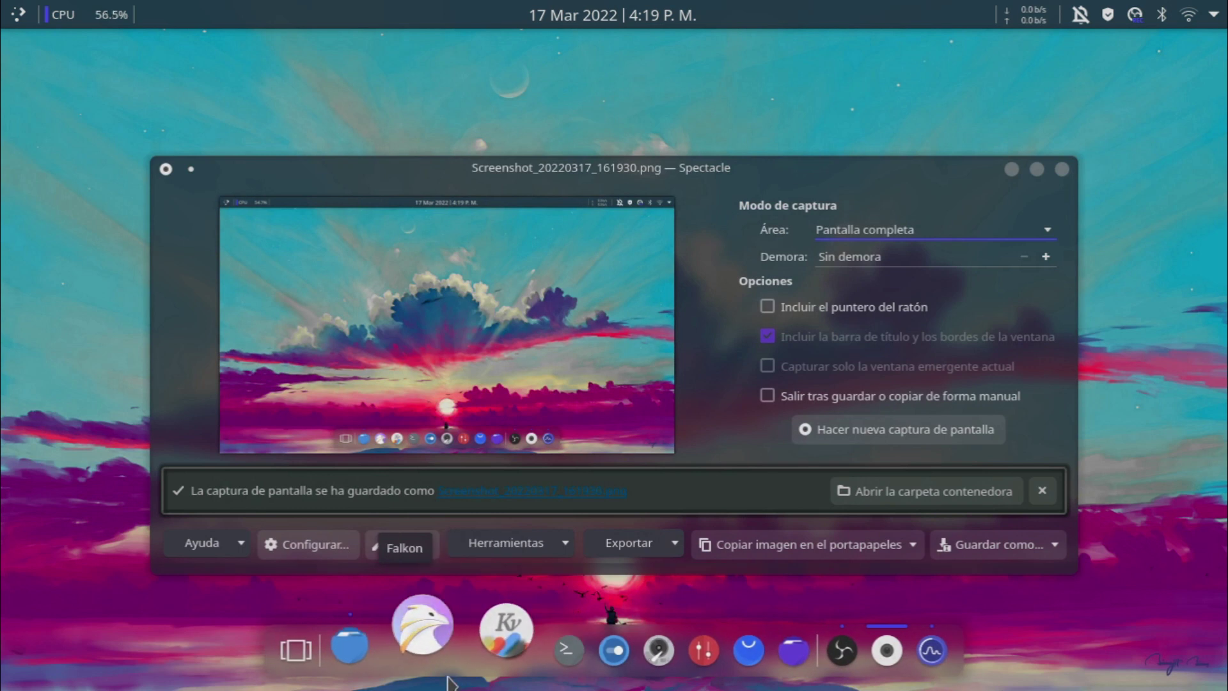
Set bloques-de-colores_5120x3200_xtrafondos.com.jpg from Descargas as the desktop background, and minimize the file manager and Spectacle windows.
{"action": "left_click", "coordinate": [393, 630]}
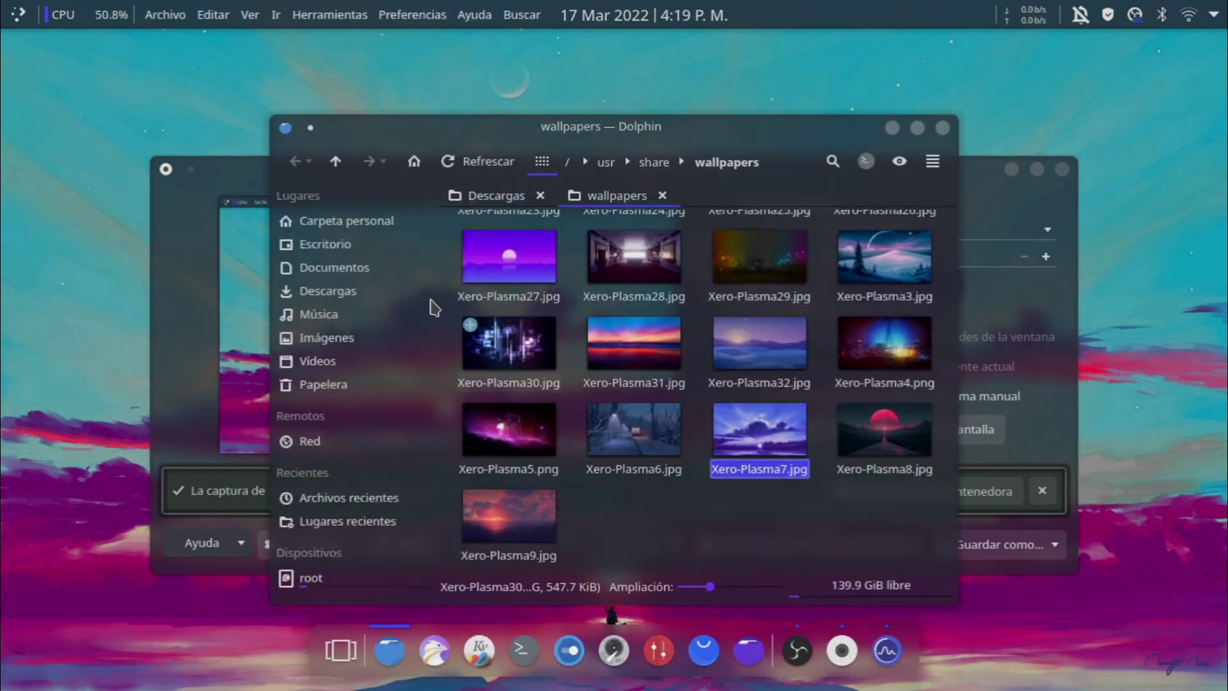
{"action": "left_click", "coordinate": [338, 295]}
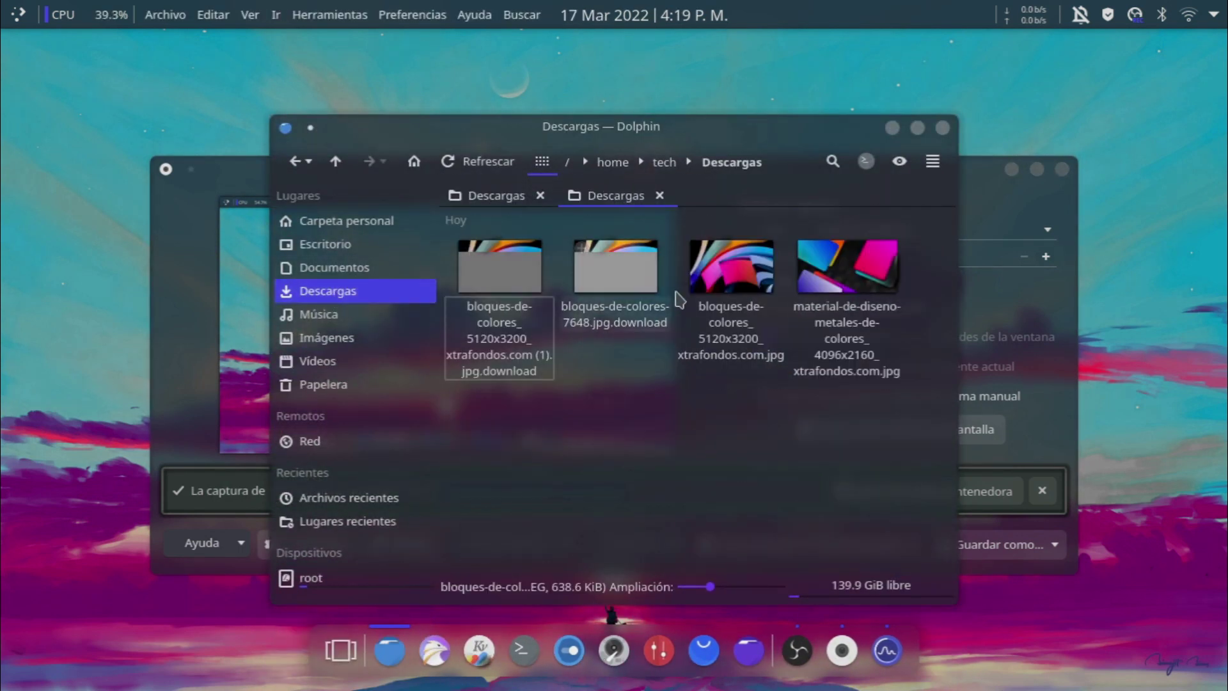
{"action": "left_click", "coordinate": [755, 281]}
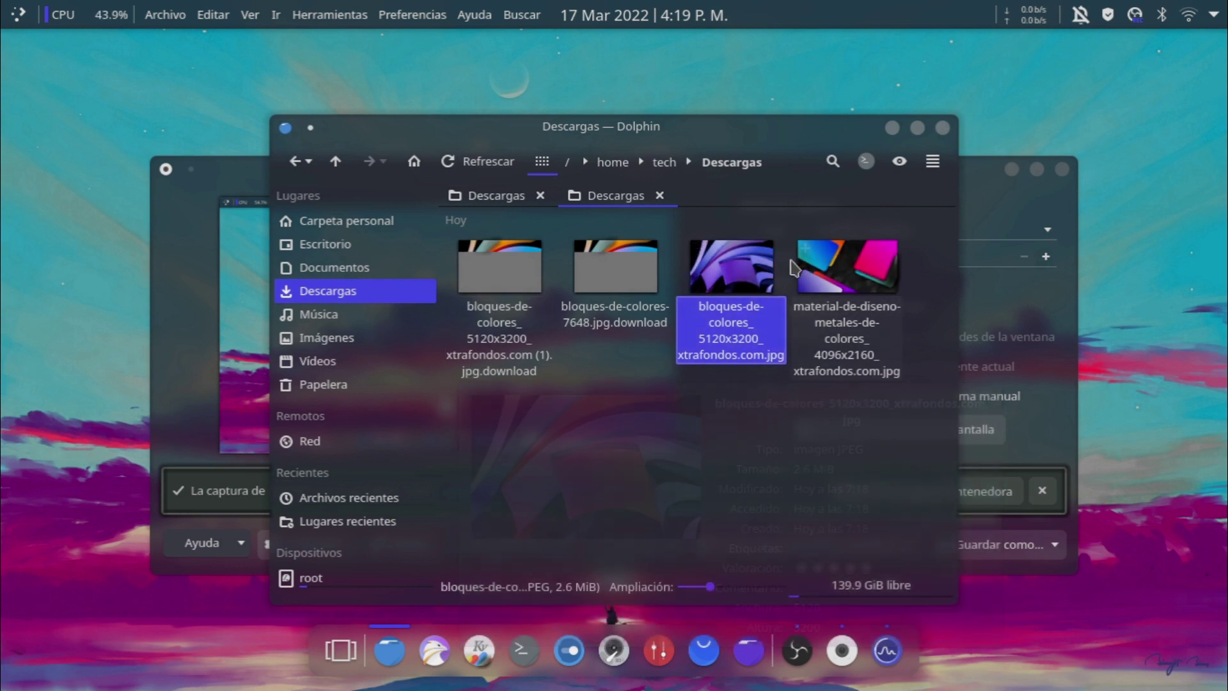
{"action": "right_click", "coordinate": [755, 281]}
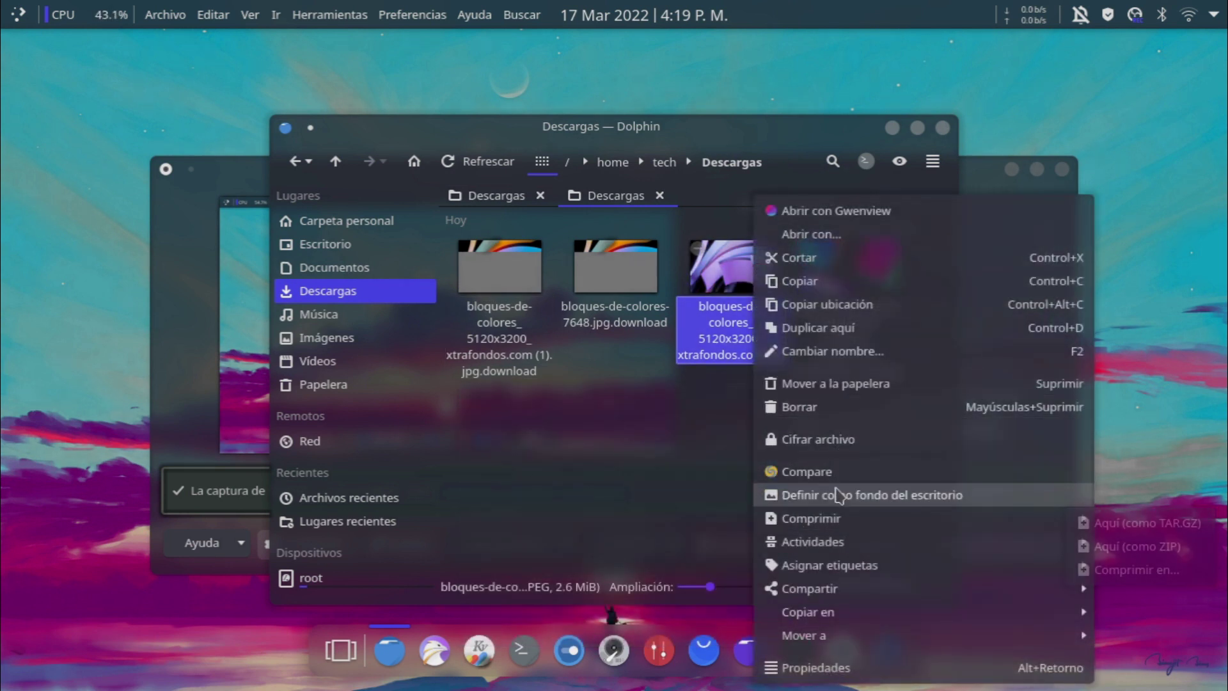
{"action": "left_click", "coordinate": [838, 494]}
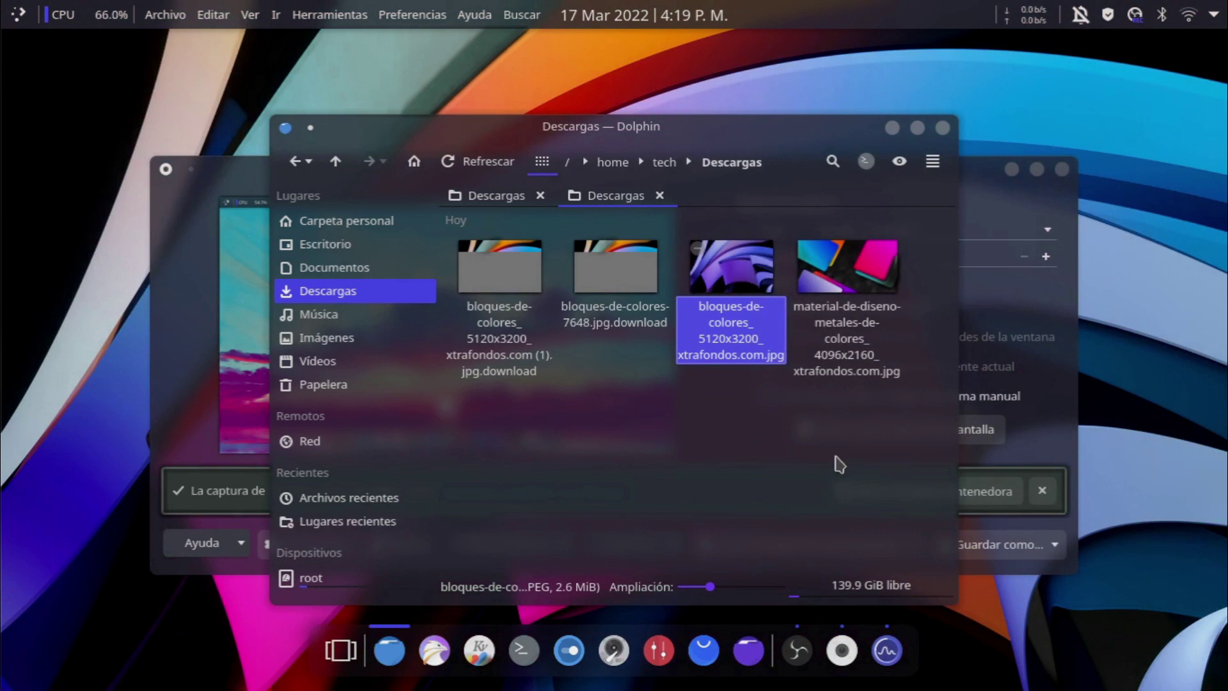
{"action": "left_click", "coordinate": [893, 128]}
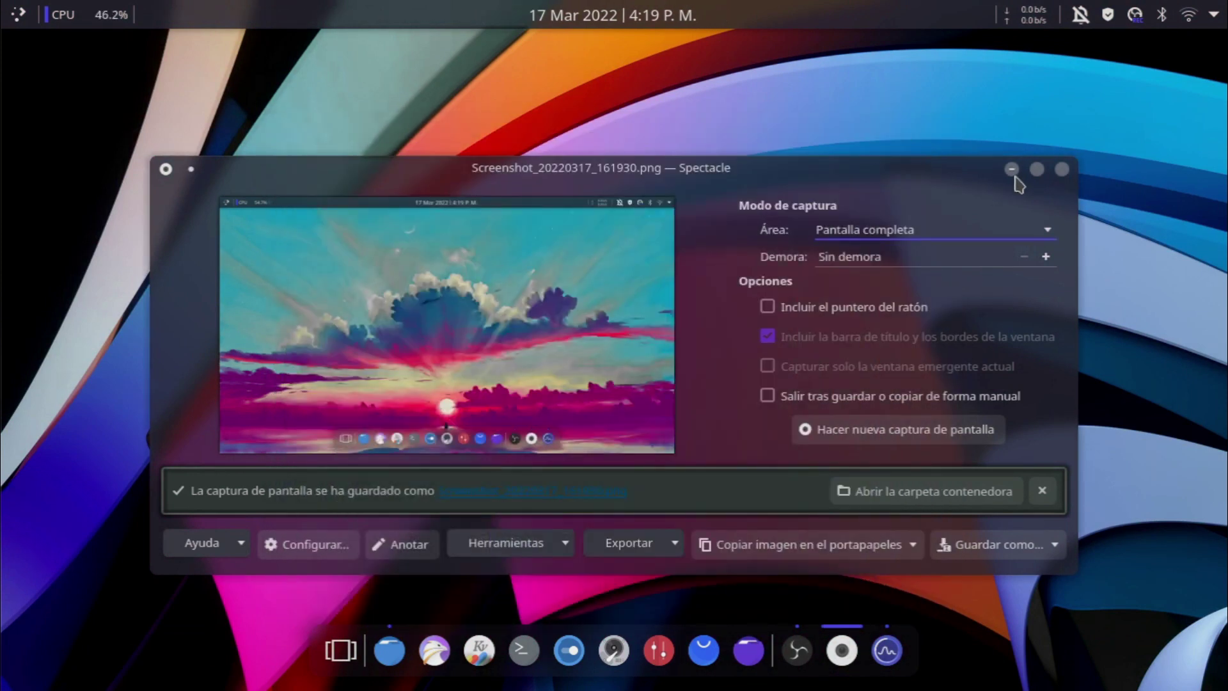
{"action": "left_click", "coordinate": [1013, 172]}
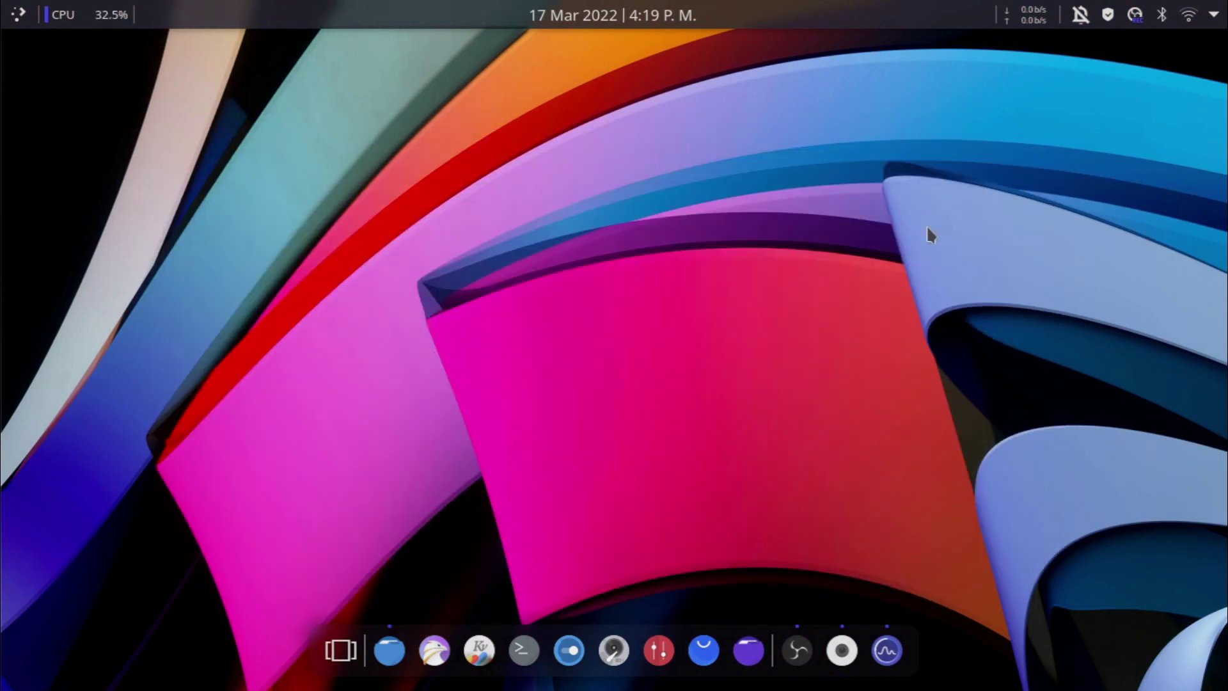
Capture the full screen with Spectacle, save it as Screenshot_20220317_161956.png in Imágenes, and minimize Spectacle.
{"action": "left_click", "coordinate": [847, 650]}
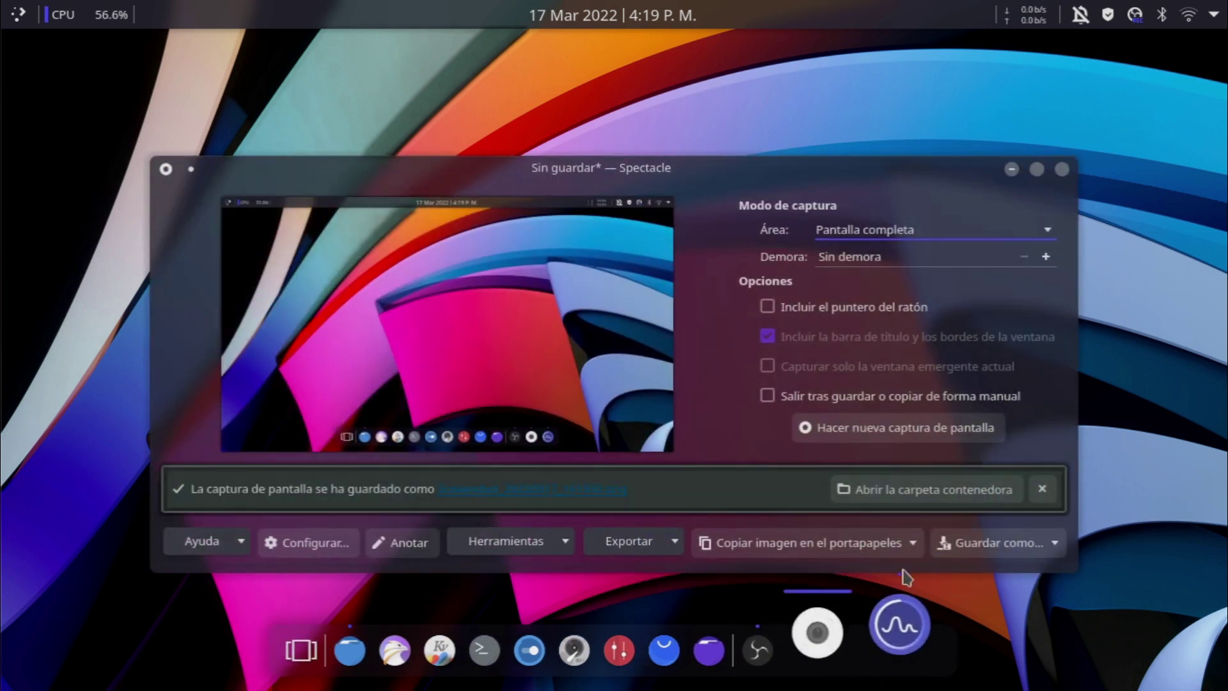
{"action": "left_click", "coordinate": [963, 544]}
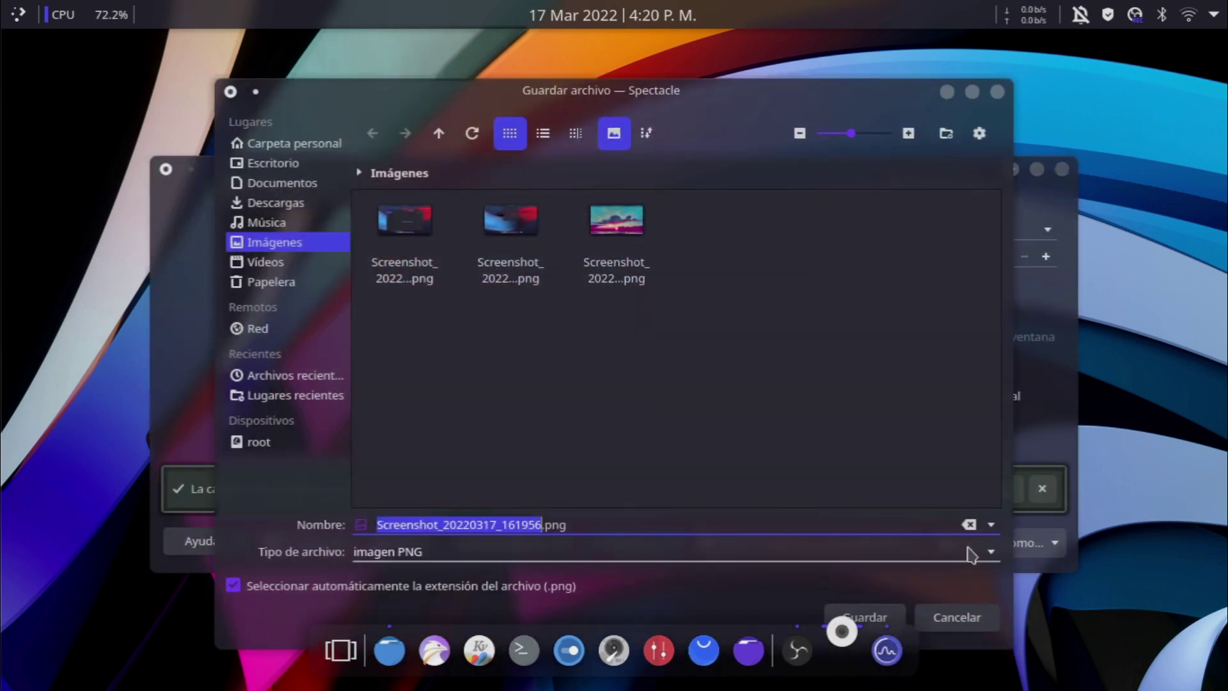
{"action": "left_click", "coordinate": [885, 618]}
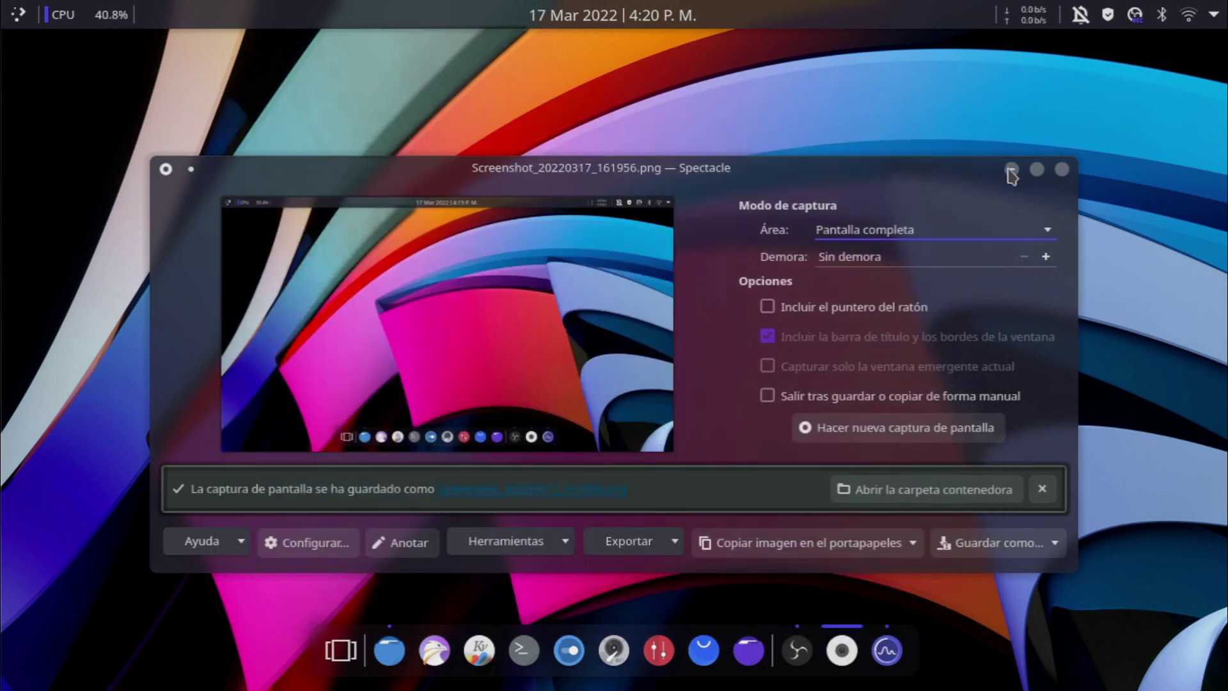
{"action": "left_click", "coordinate": [1011, 170]}
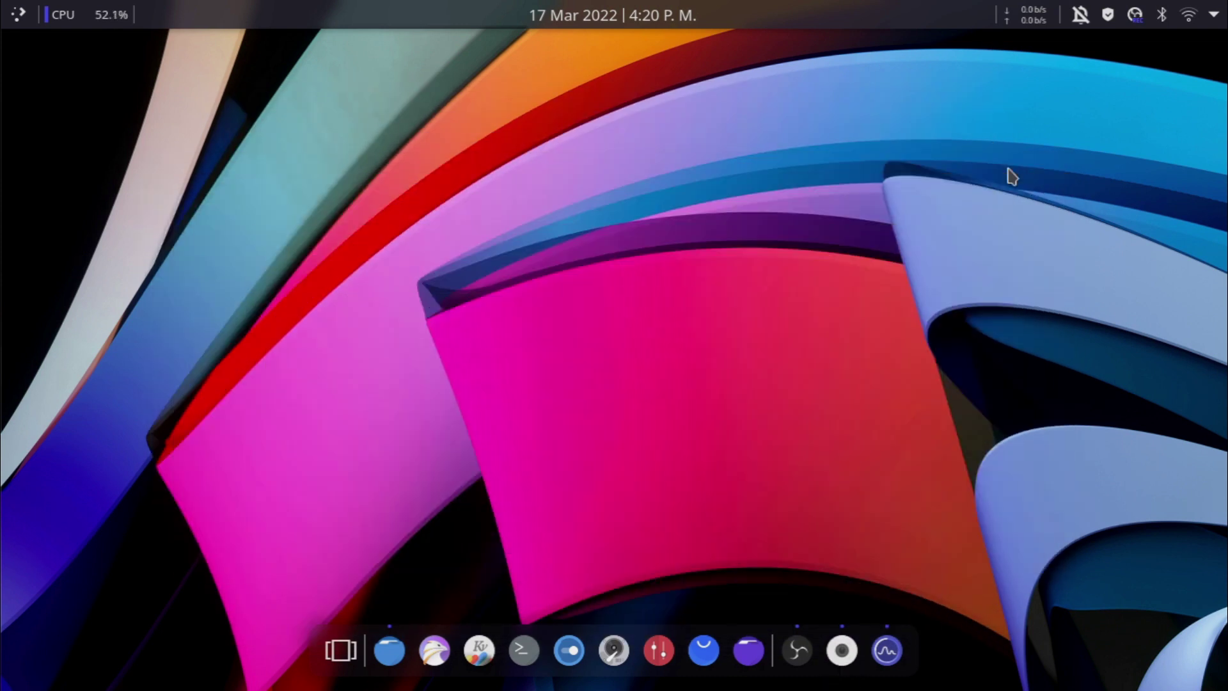
{"action": "mouse_move", "coordinate": [852, 643]}
{"action": "left_click", "coordinate": [844, 636]}
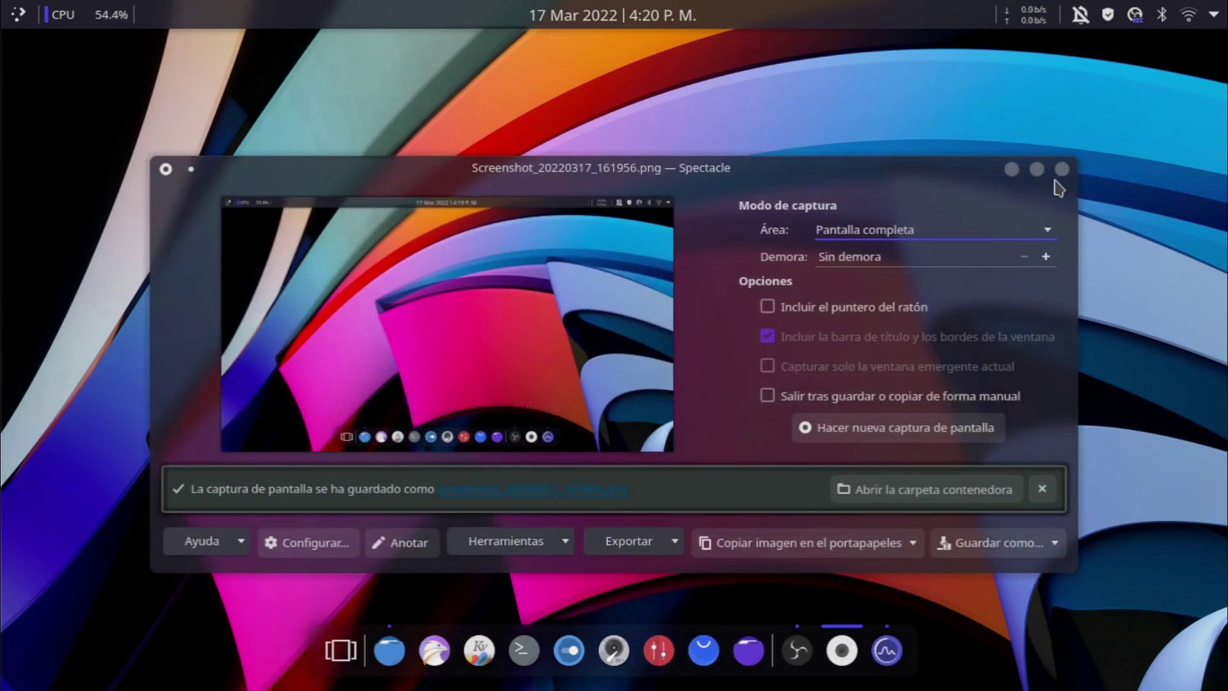
{"action": "left_click", "coordinate": [1017, 171]}
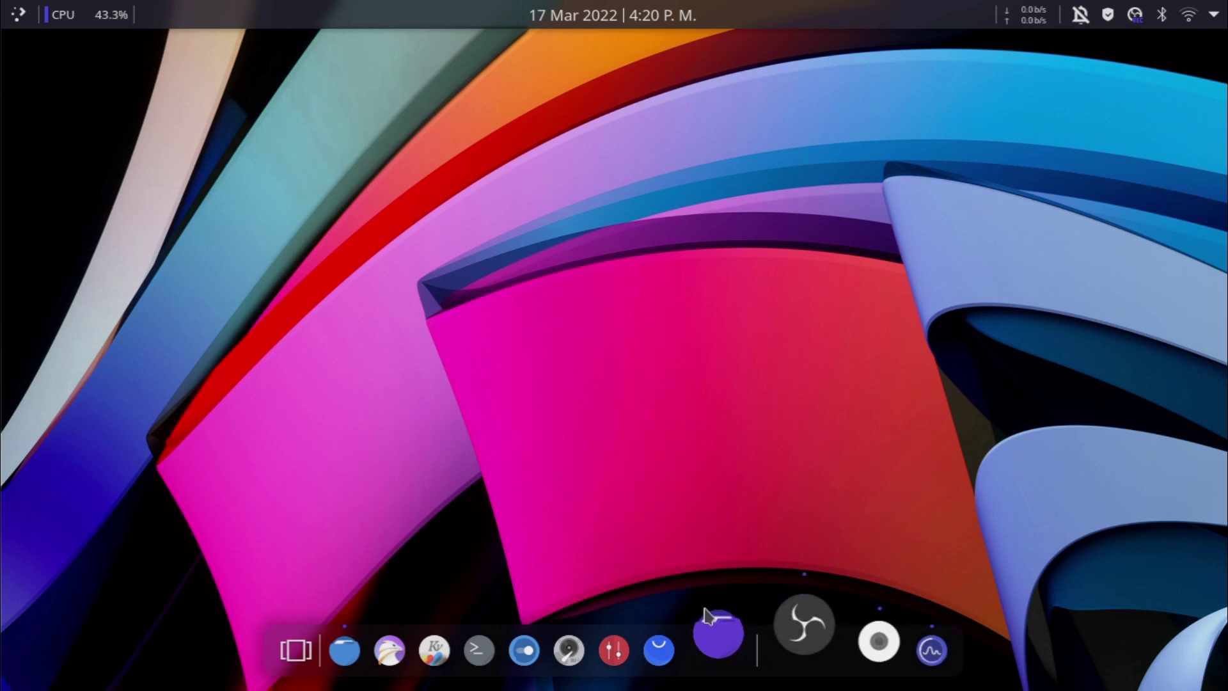
Open the system preferences and apply the Claro theme, followed by the Oscuro theme.
{"action": "left_click", "coordinate": [400, 630]}
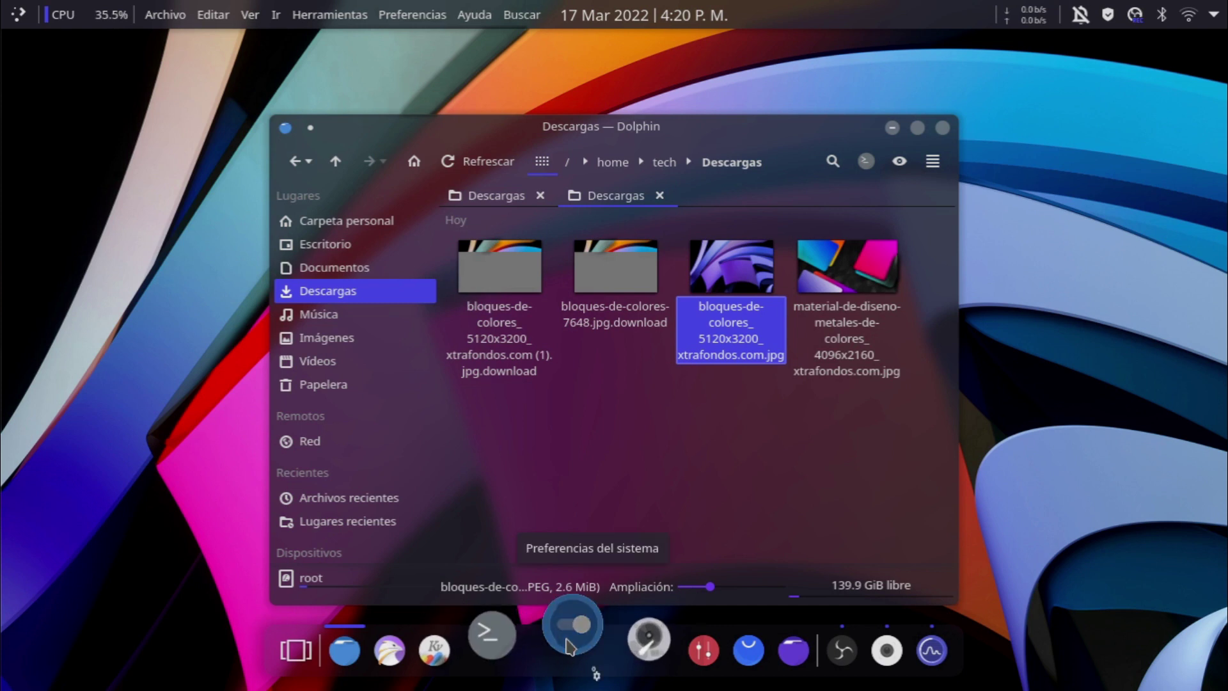
{"action": "left_click", "coordinate": [567, 642]}
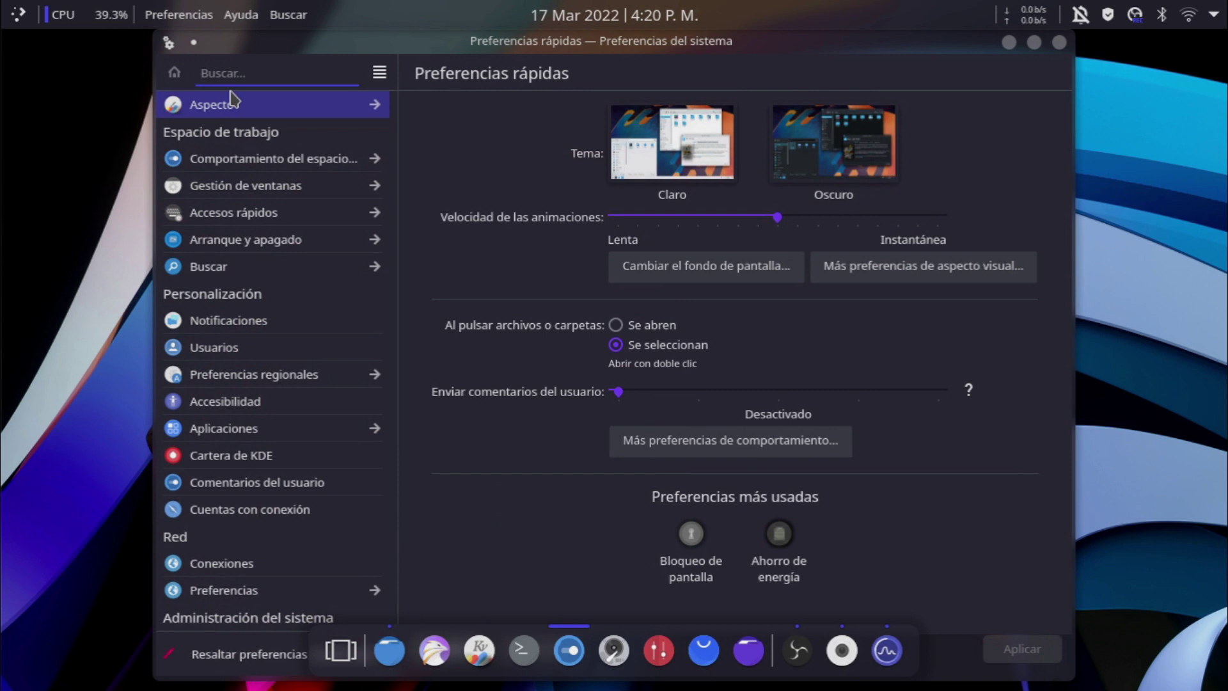
{"action": "left_click", "coordinate": [692, 155]}
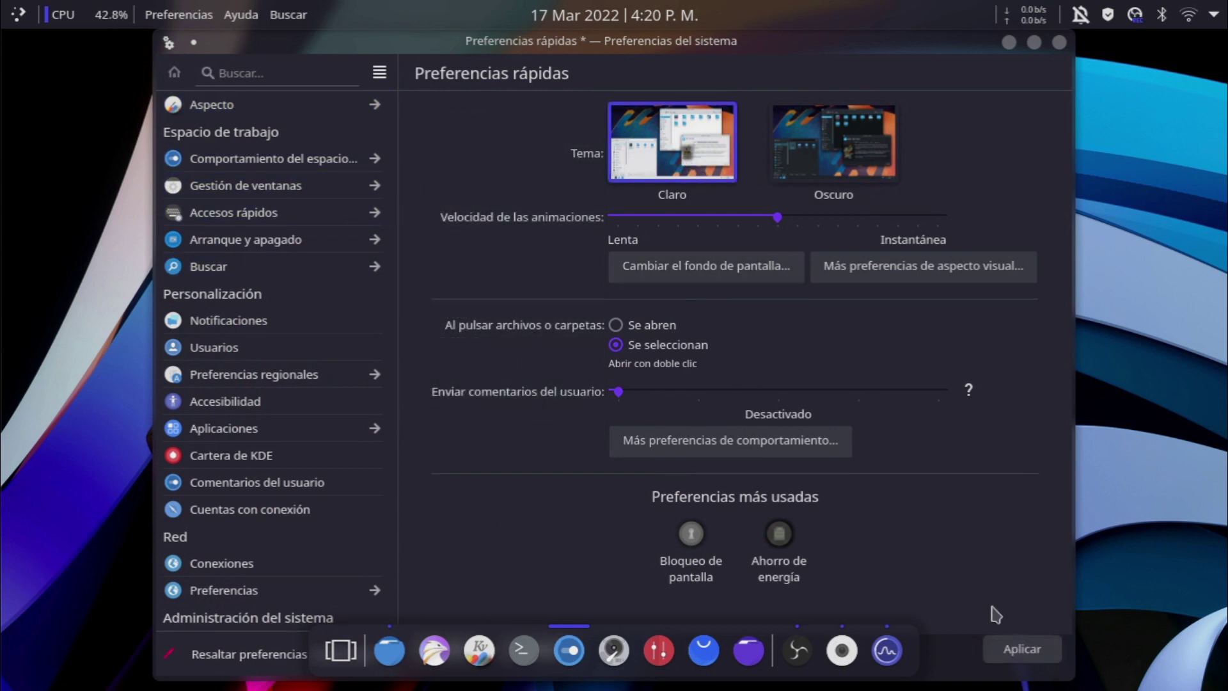
{"action": "left_click", "coordinate": [998, 650]}
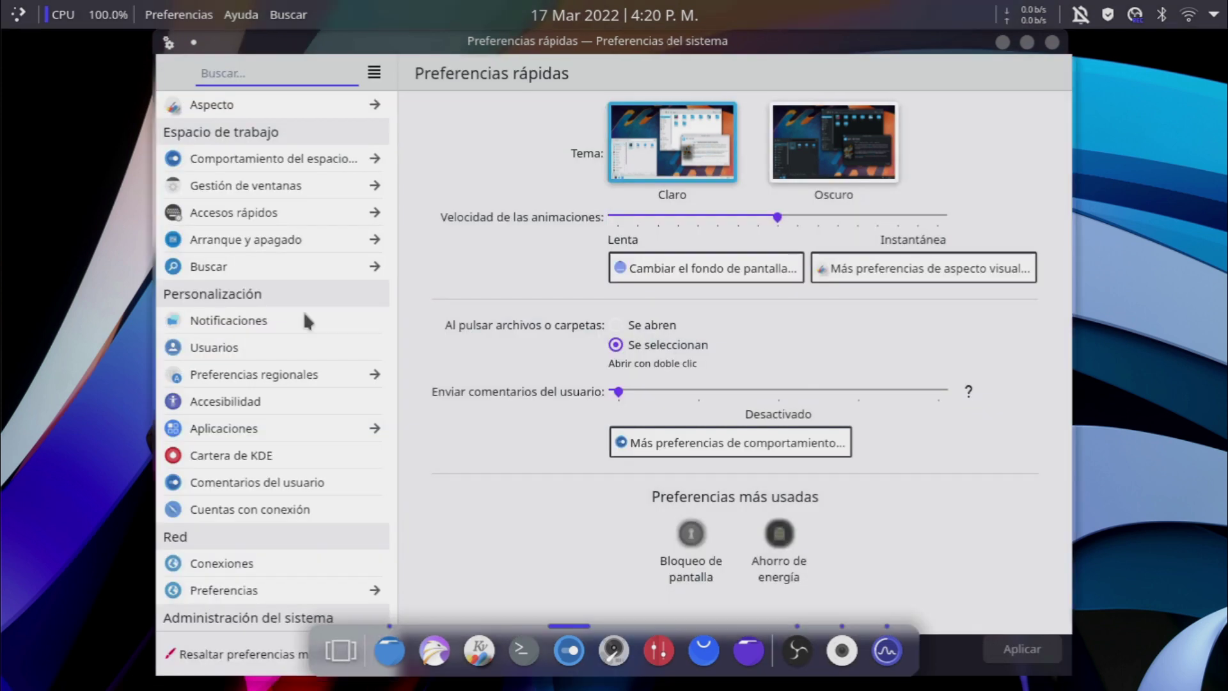
{"action": "left_click", "coordinate": [844, 147]}
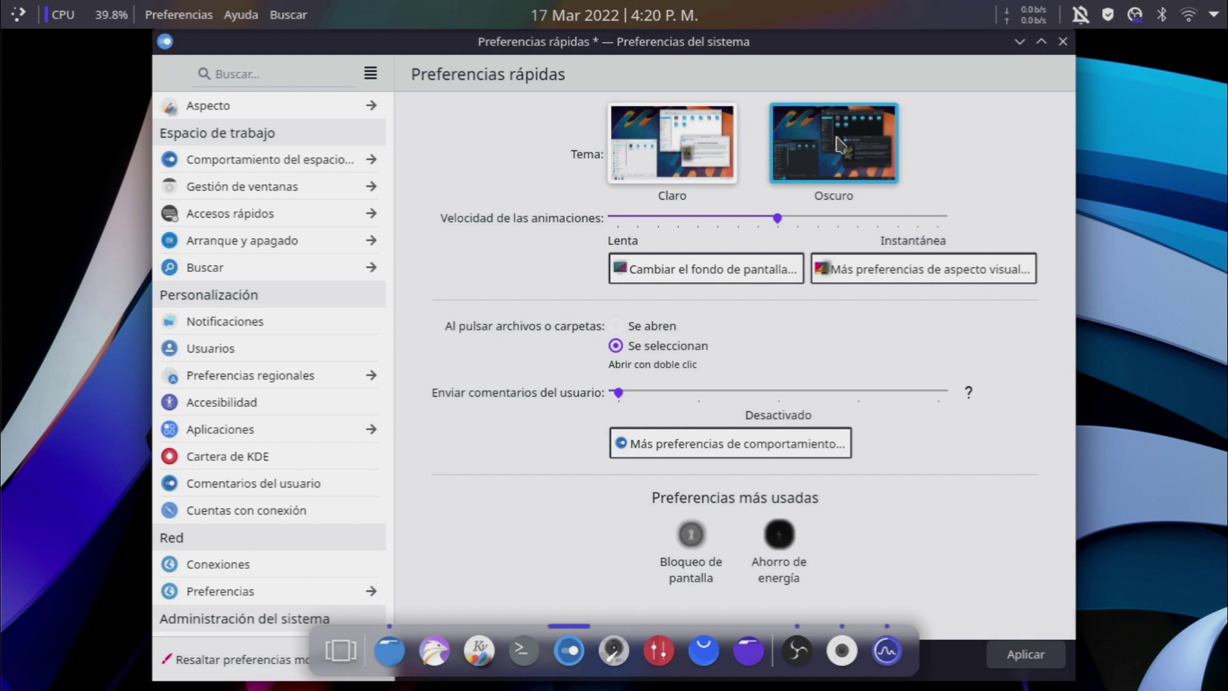
{"action": "left_click", "coordinate": [1024, 654]}
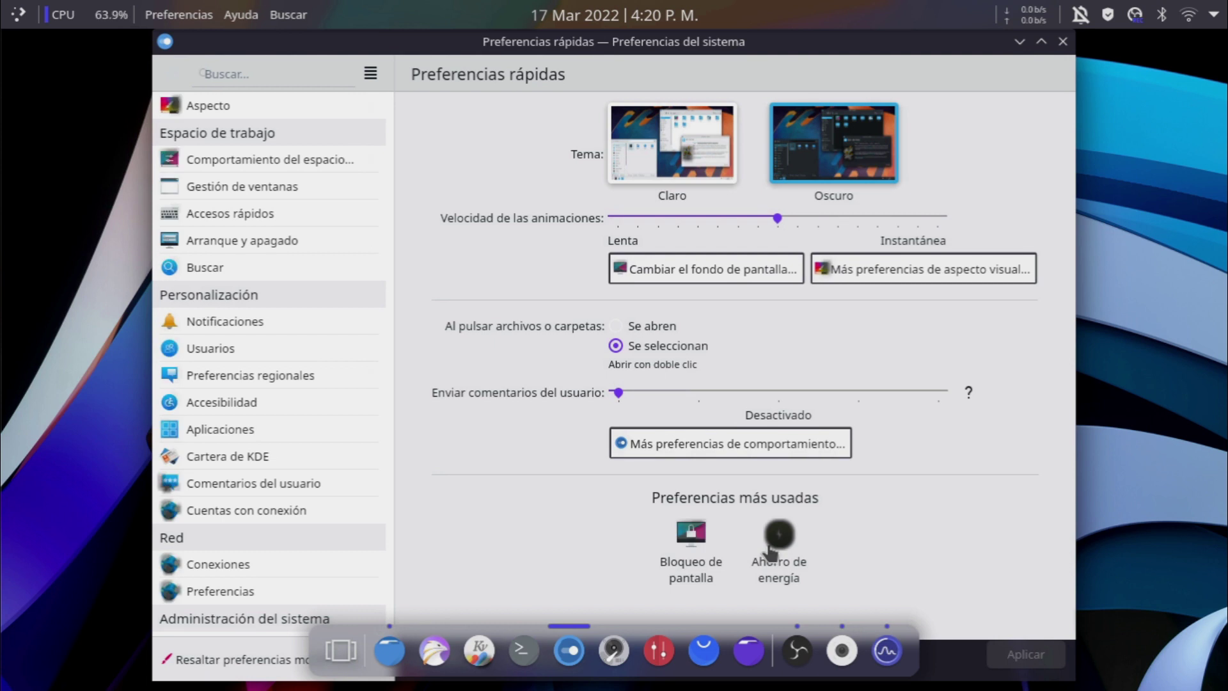
Examine the Ahorro de energía preferences for AC power and return to the full list of preference categories.
{"action": "left_click", "coordinate": [772, 543]}
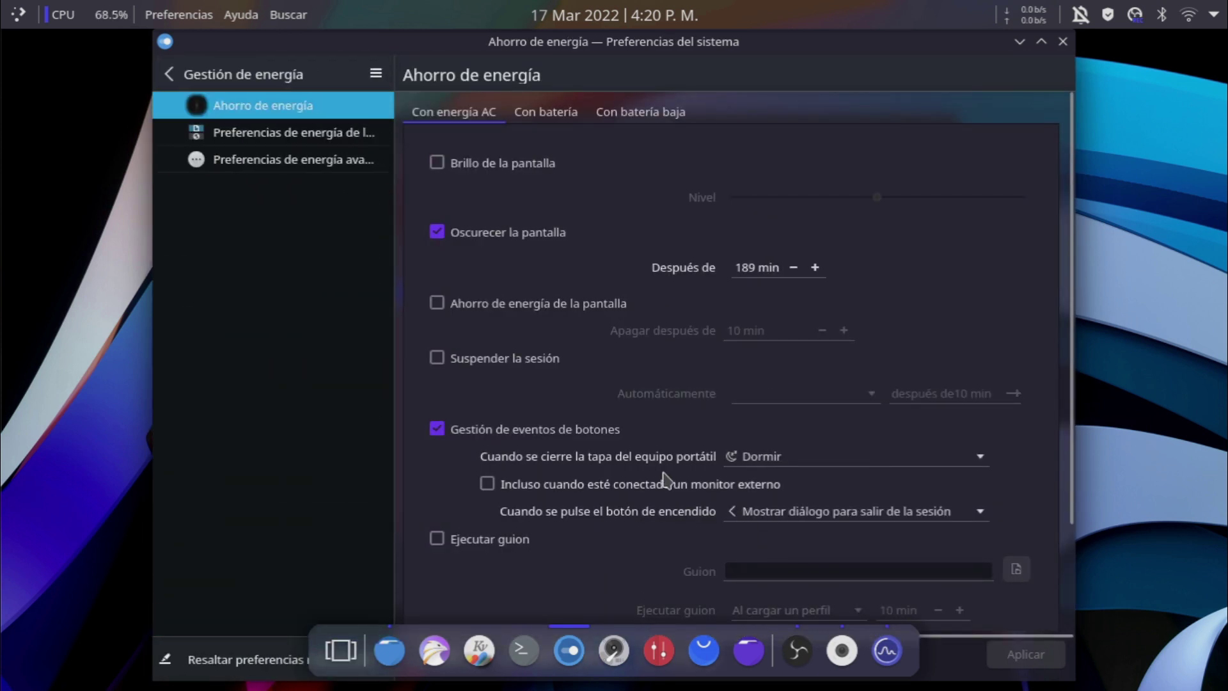
{"action": "left_click", "coordinate": [174, 71]}
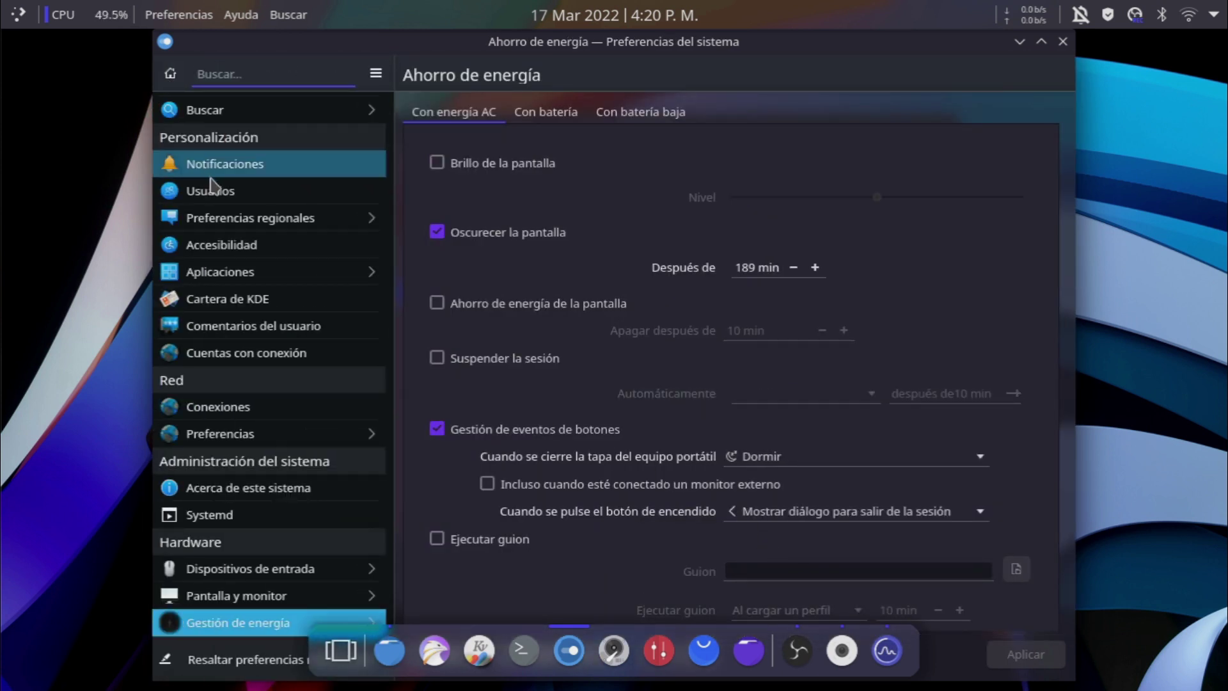
Examine the Red preferences, opening Conexiones and the Proxy settings under Preferencias, and return to the full list of preference categories.
{"action": "scroll", "coordinate": [264, 443], "scroll_direction": "down", "scroll_amount": 2}
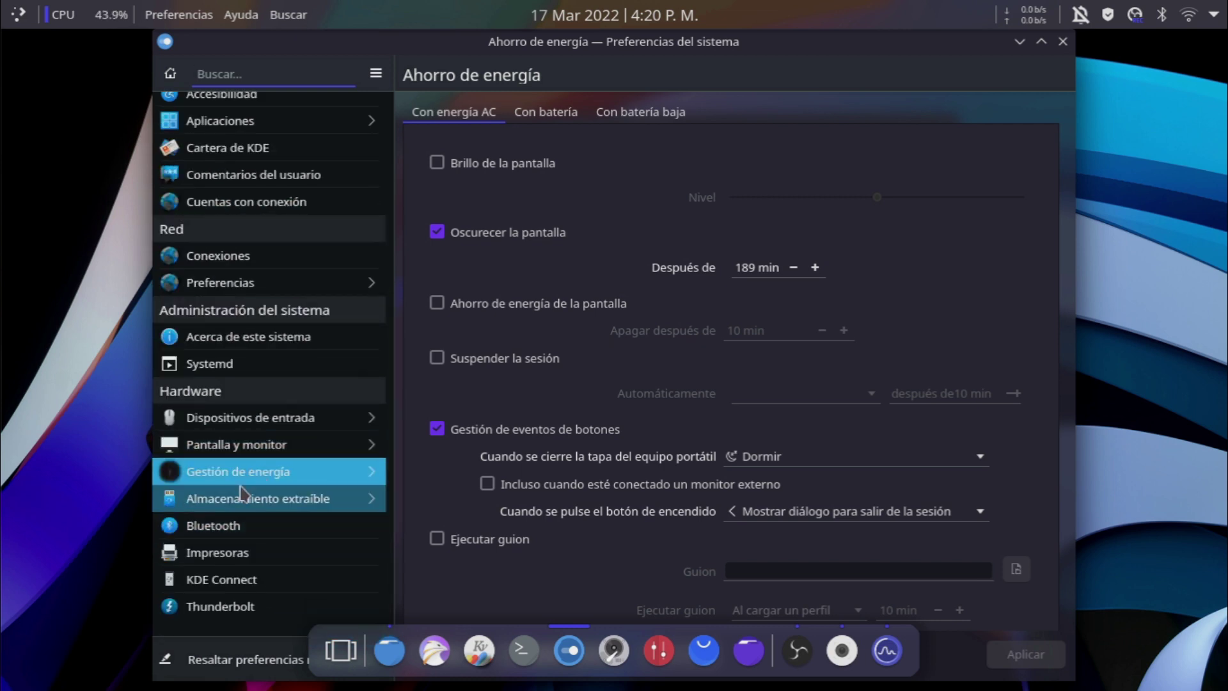
{"action": "left_click", "coordinate": [280, 263]}
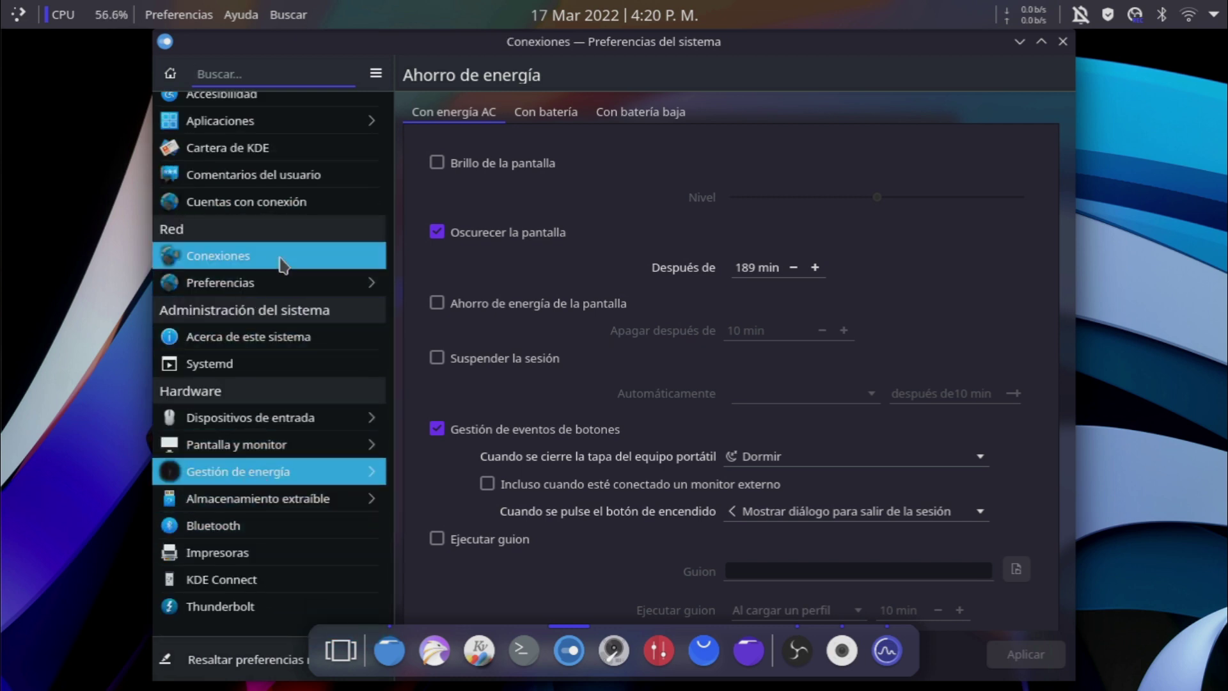
{"action": "left_click", "coordinate": [287, 282]}
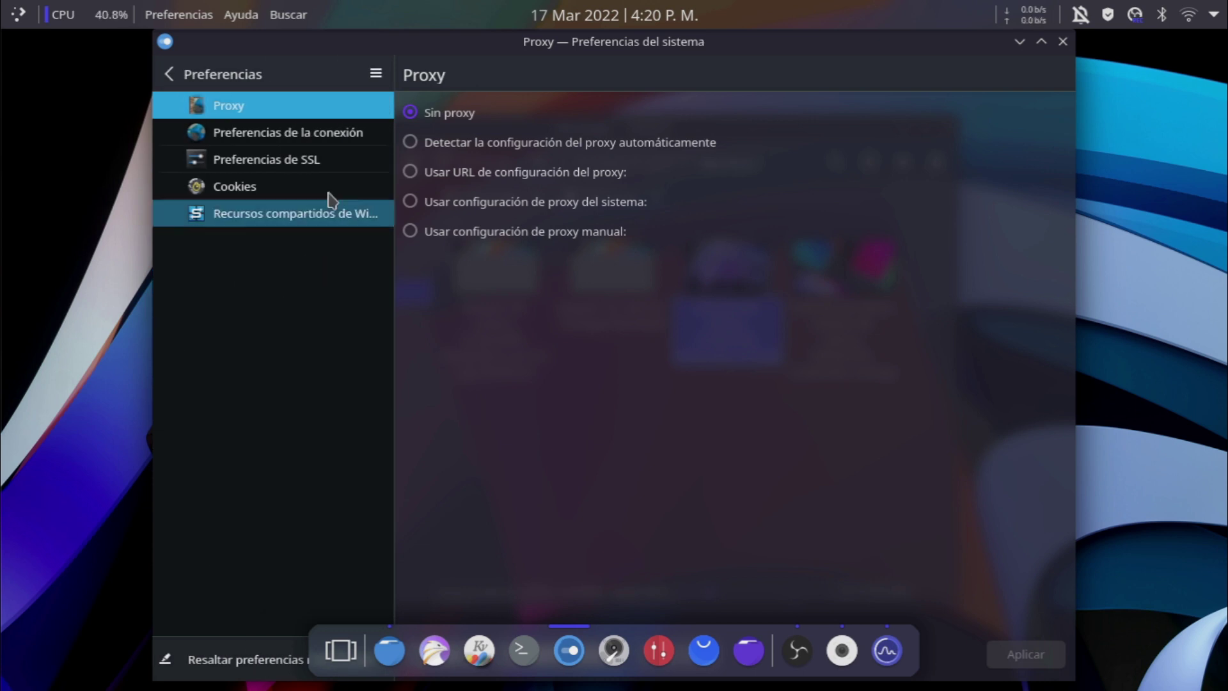
{"action": "left_click", "coordinate": [170, 73]}
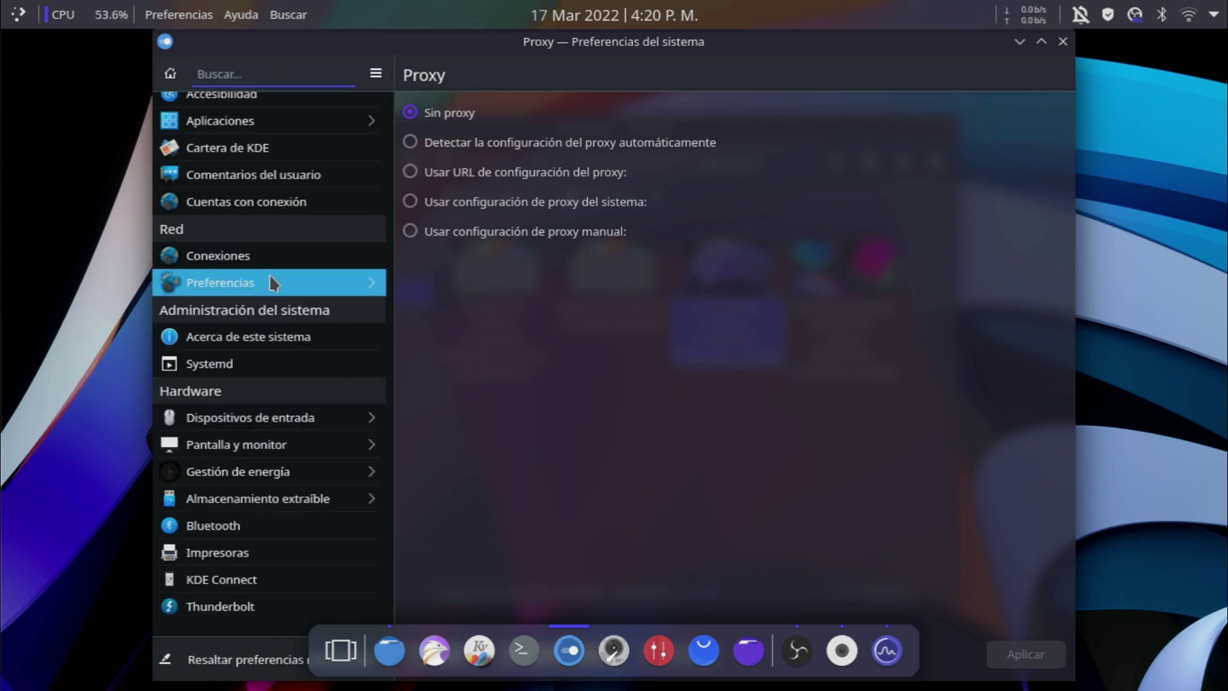
{"action": "scroll", "coordinate": [273, 275], "scroll_direction": "up", "scroll_amount": 5}
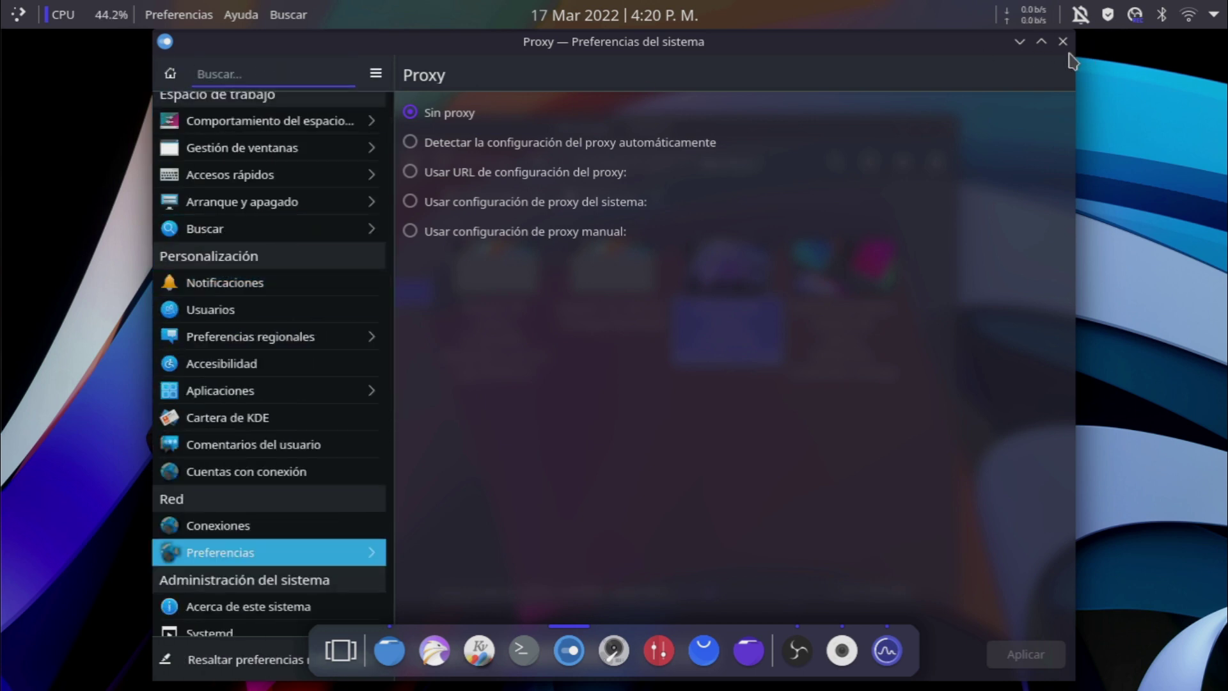
{"action": "left_click", "coordinate": [1189, 286]}
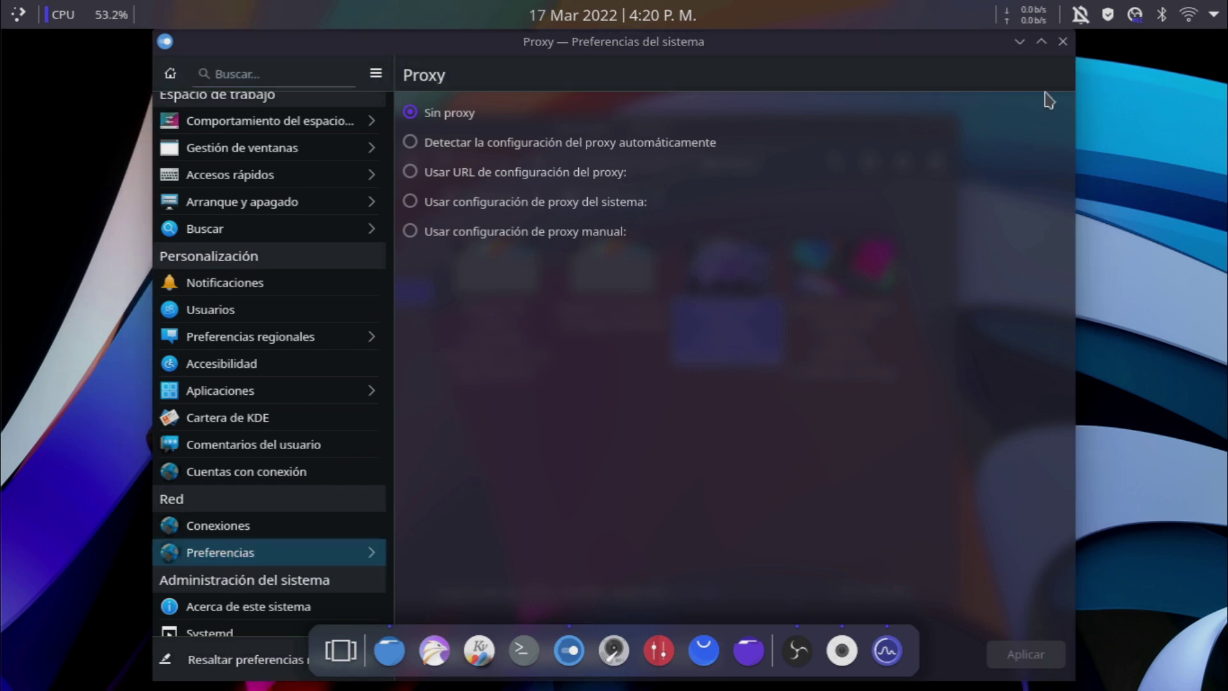